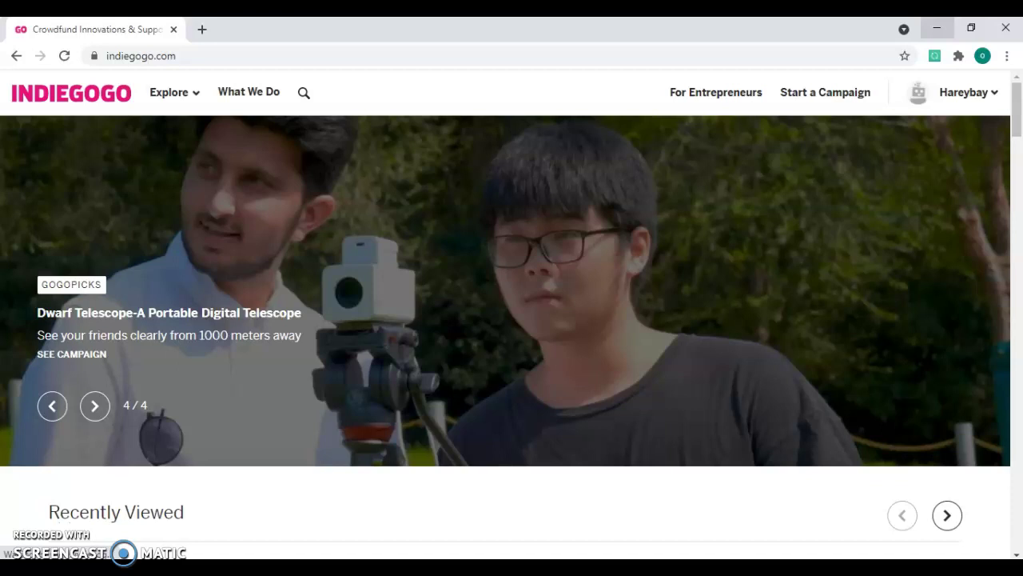
- Switch to Document1 in Word and write "Add-on is an optional rewards that a backer can add to their perks or pledge" below the heading
left_click(949, 26)
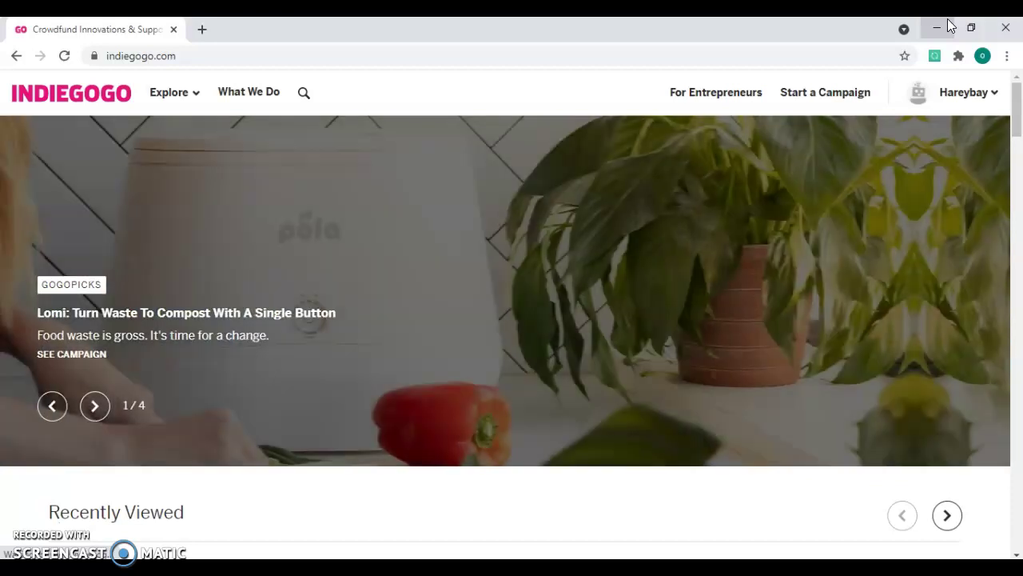
left_click(949, 27)
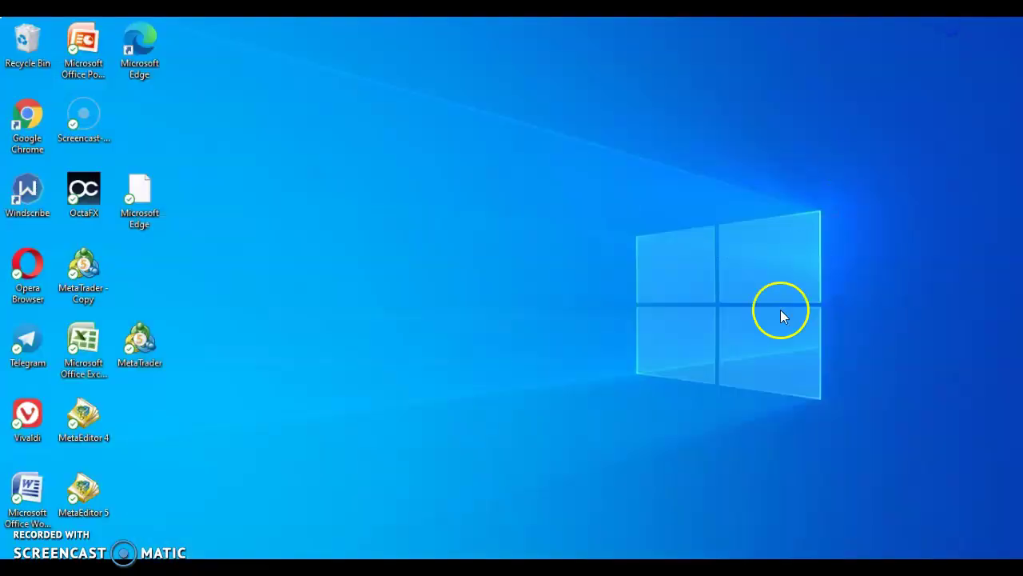
mouse_move(640, 568)
left_click(729, 516)
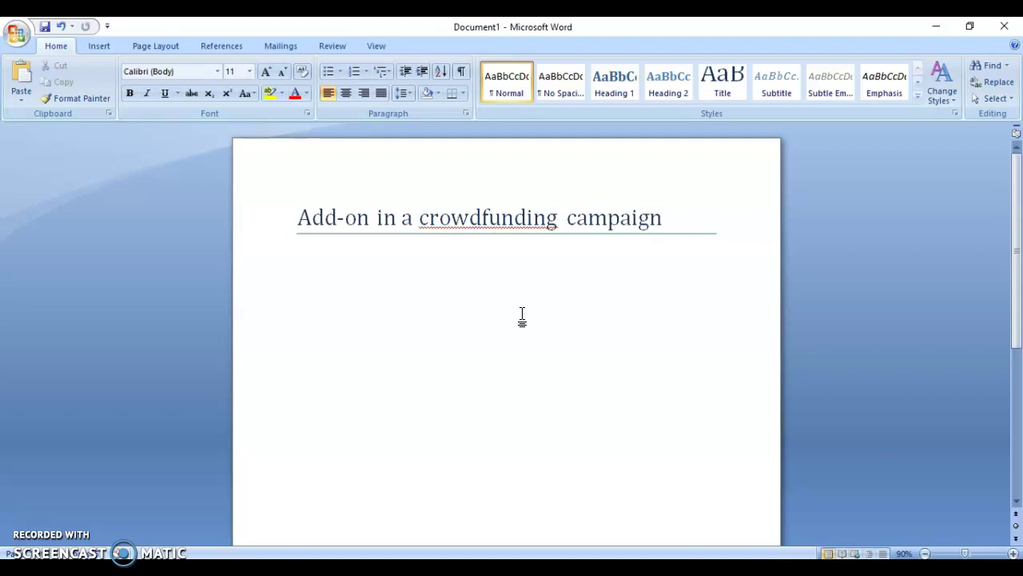
type("Add-on is an optional r")
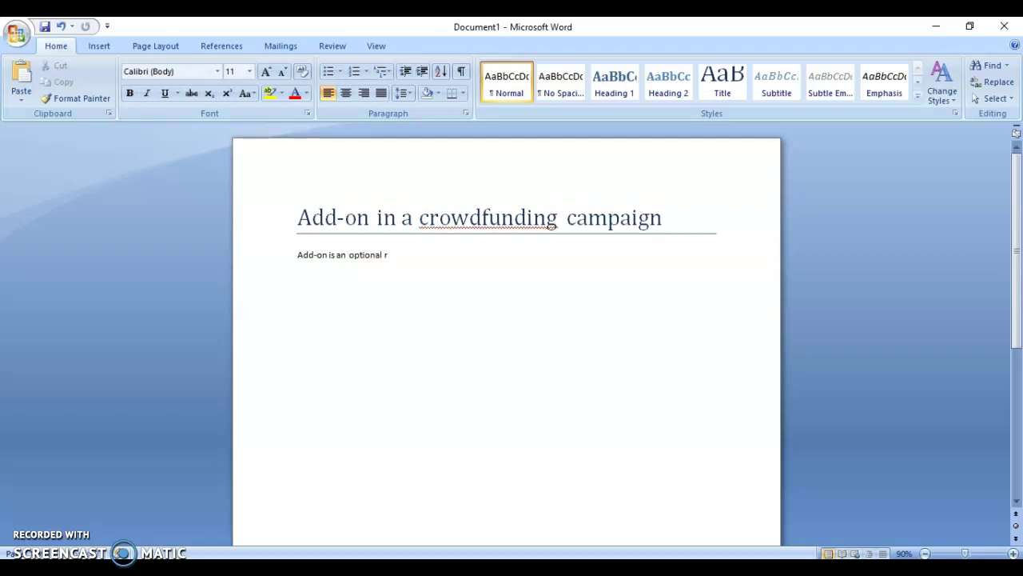
type("ewards that a backer ca")
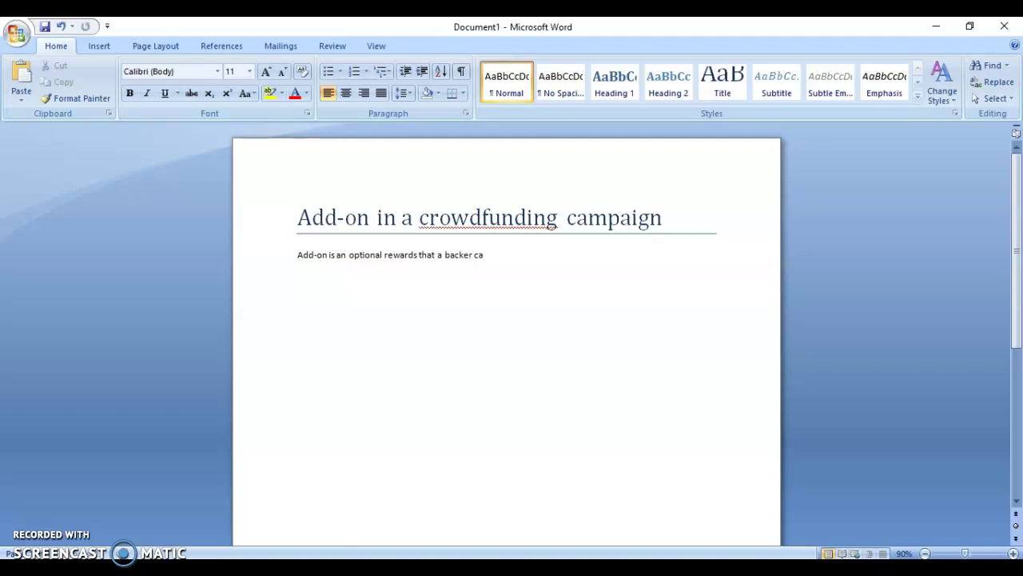
type("n add to their perks or pledge")
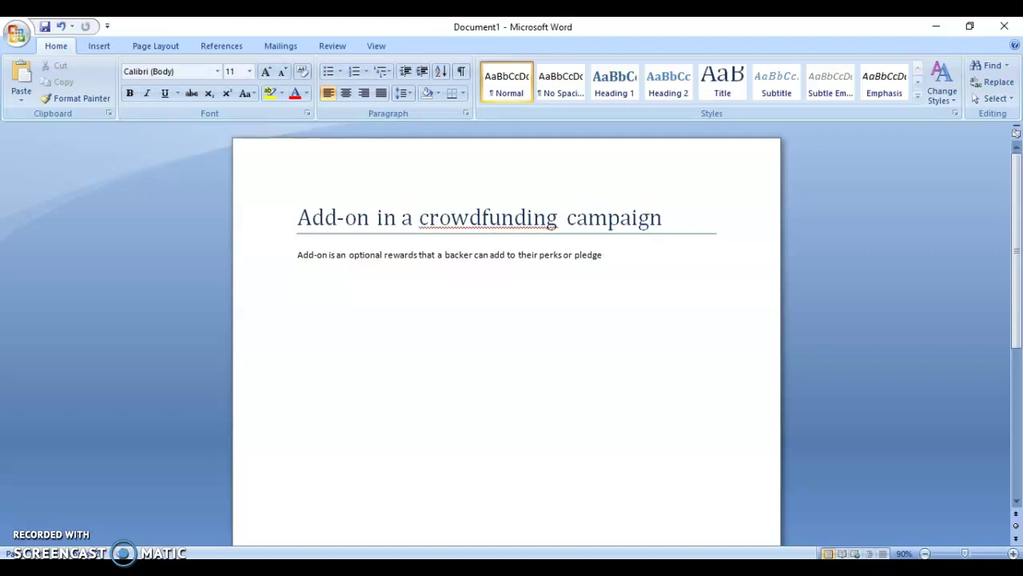
- Switch to Chrome and open the draft campaign "My Campaign Title" from the account's campaigns for editing, dismissing the Reserved Funds notice
left_click(377, 569)
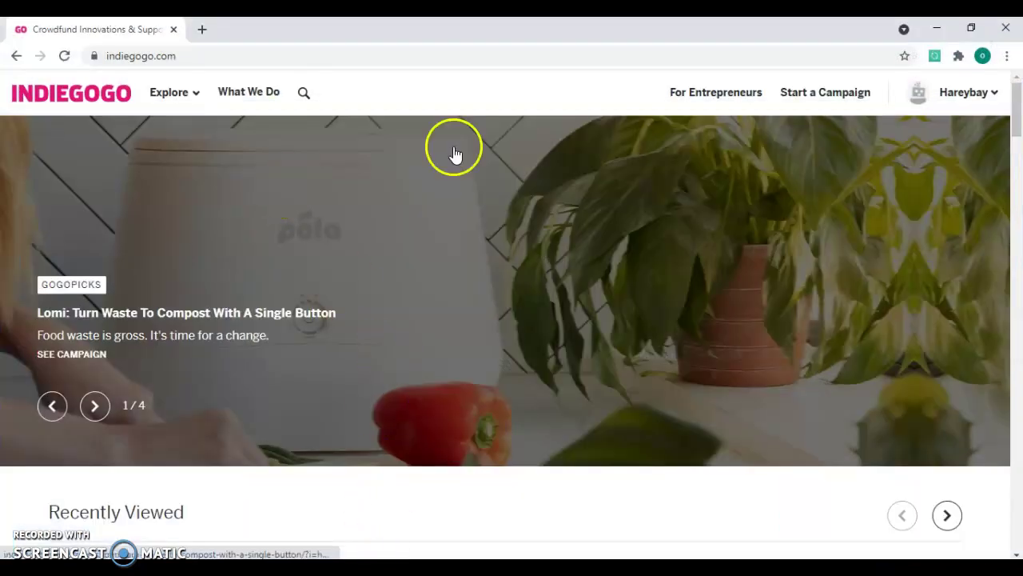
left_click(959, 100)
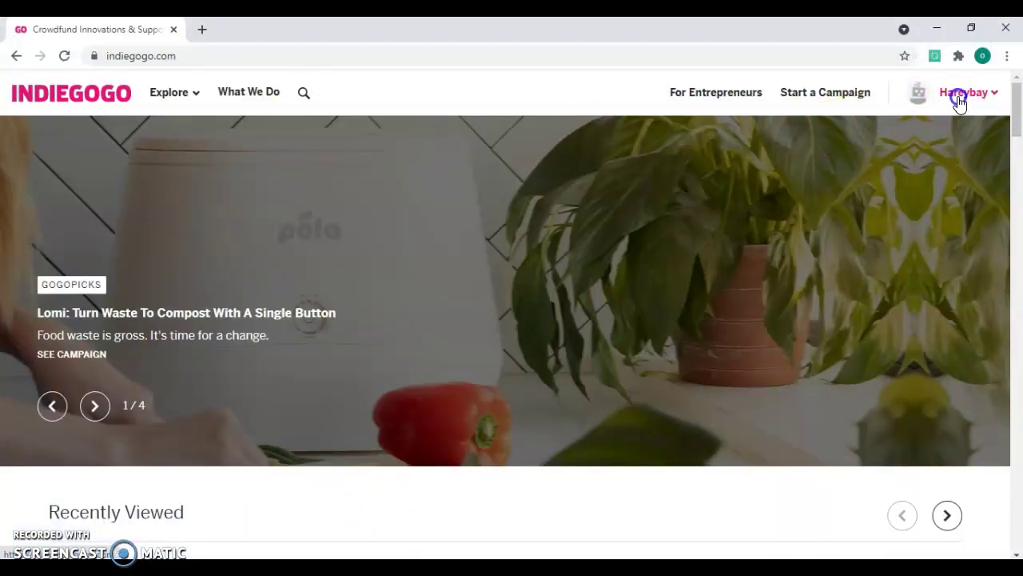
left_click(942, 145)
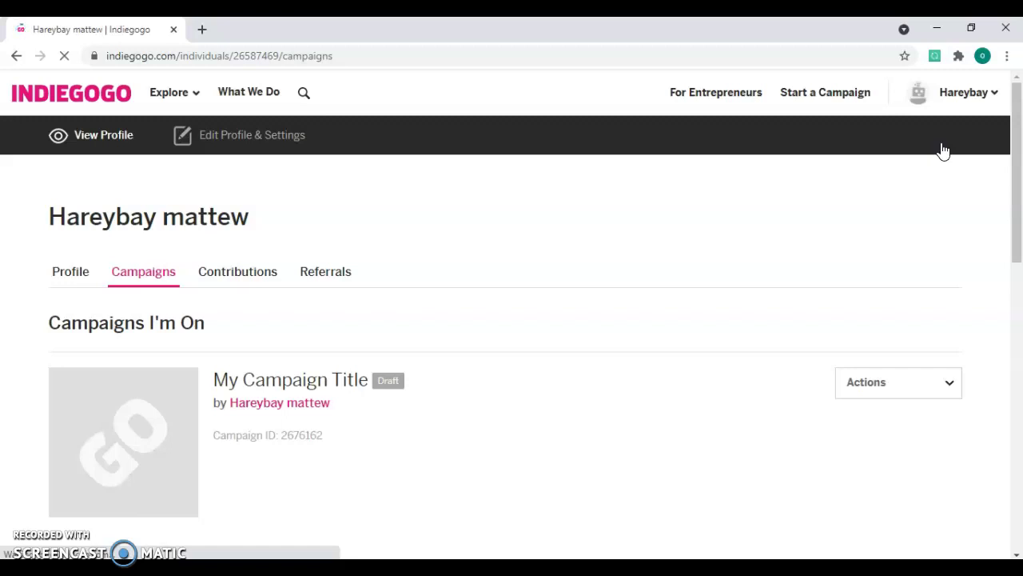
left_click(893, 382)
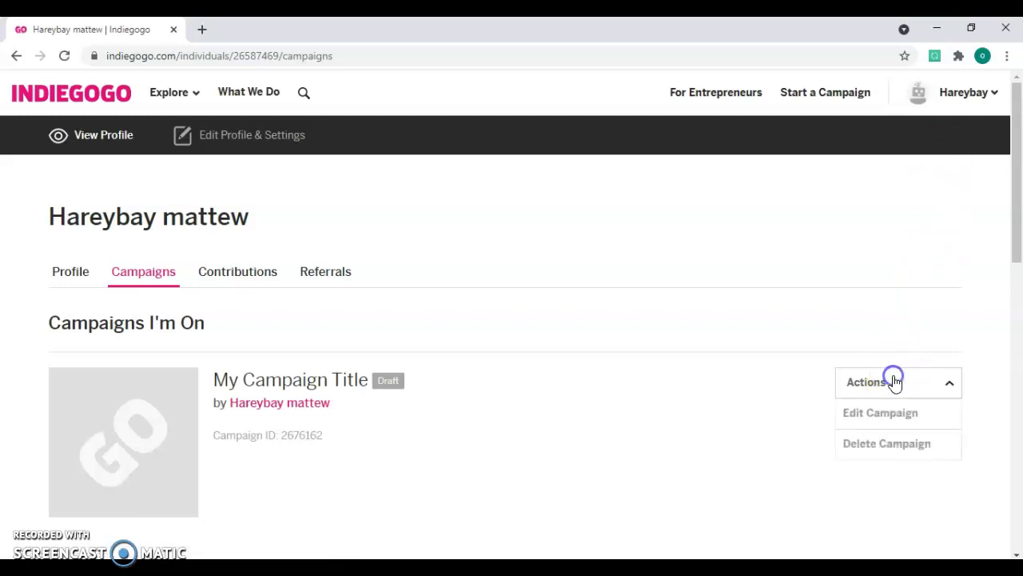
left_click(883, 416)
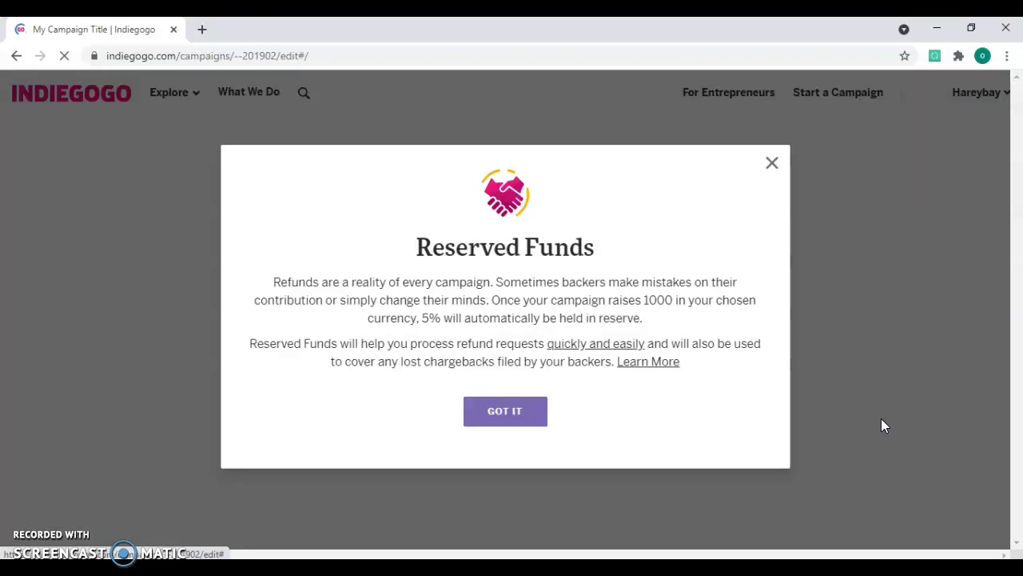
left_click(557, 438)
left_click(531, 417)
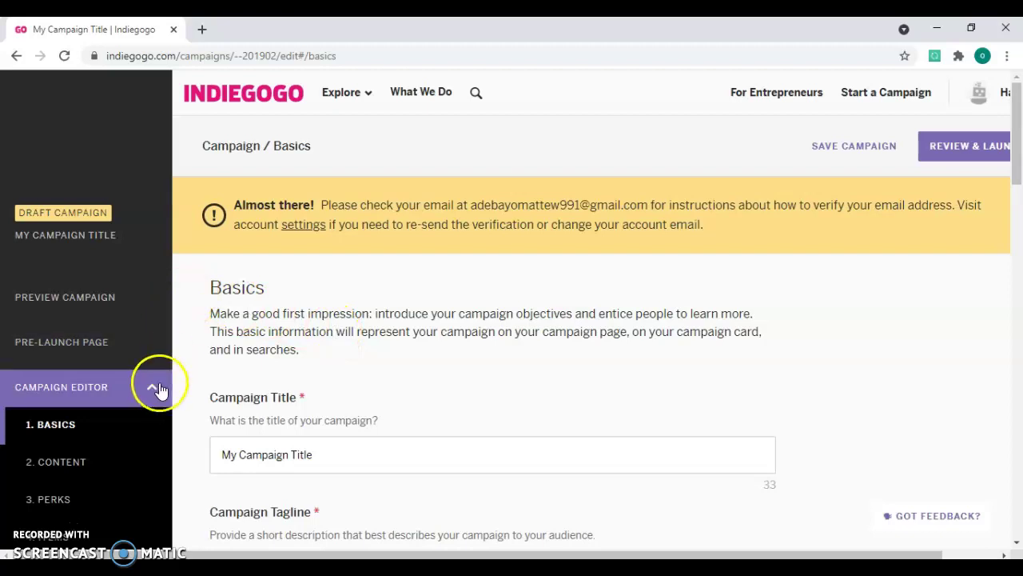
left_click_drag(1018, 160, 1019, 196)
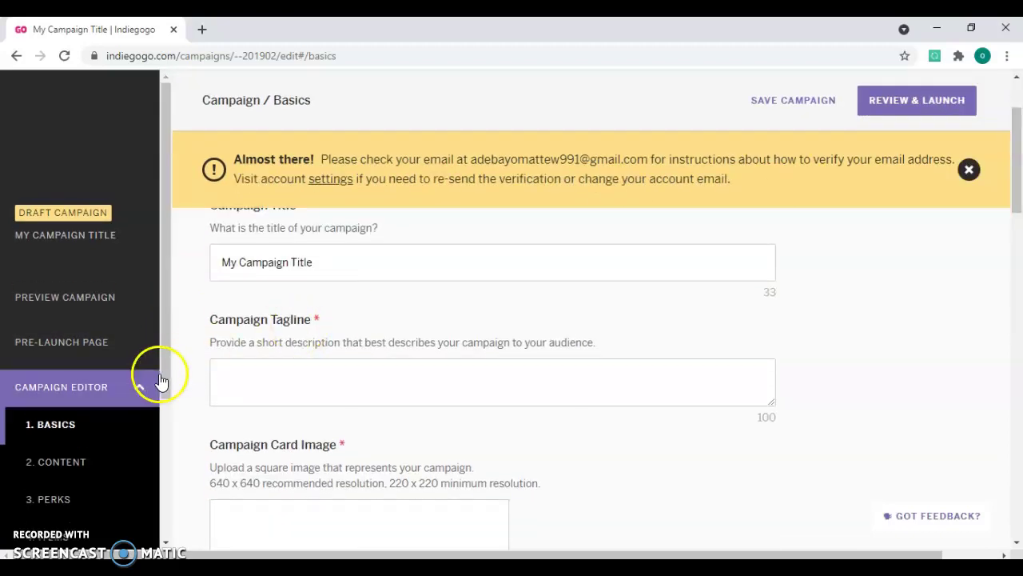
left_click_drag(165, 375, 160, 438)
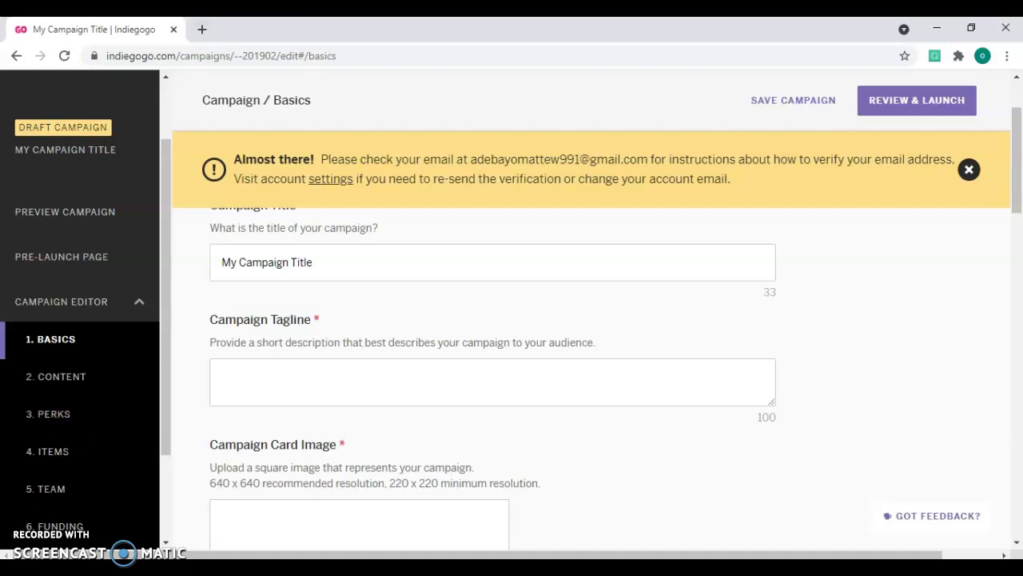
- Open Indiegogo in a new browser tab and bring up the same draft campaign in its editor, dismissing the Reserved Funds notice
left_click(201, 27)
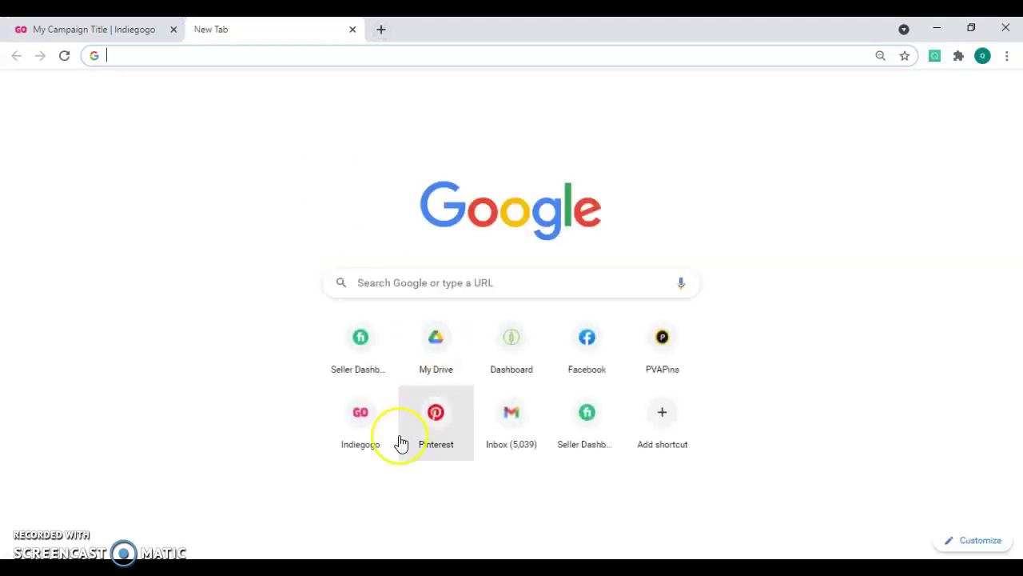
left_click(376, 431)
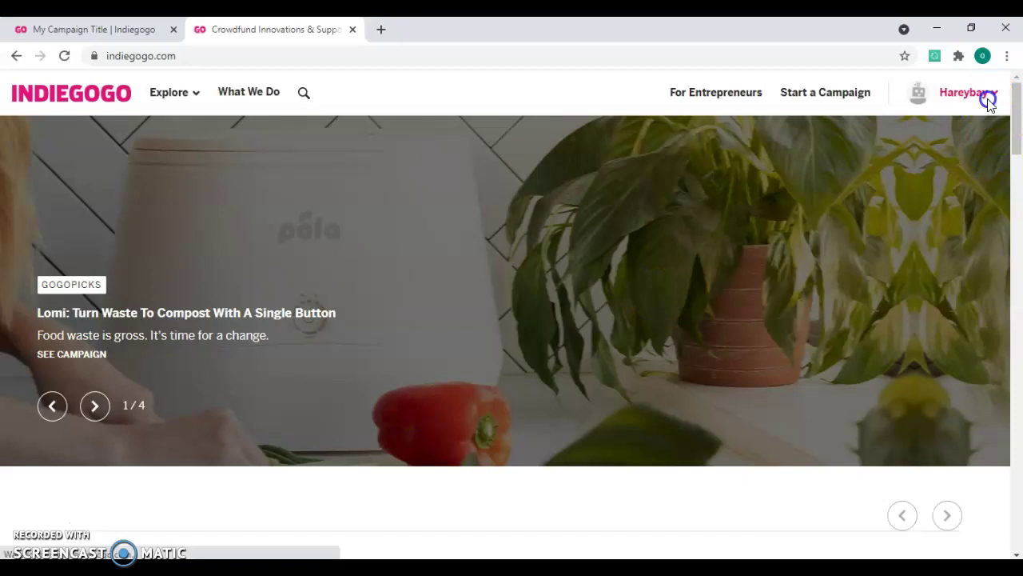
left_click(989, 101)
left_click(956, 150)
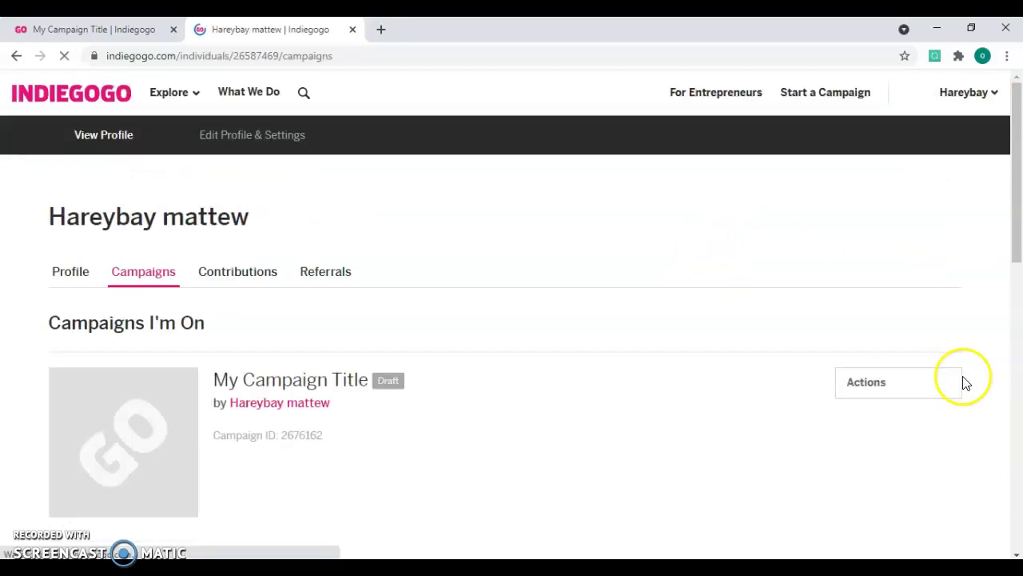
left_click(922, 387)
left_click(889, 421)
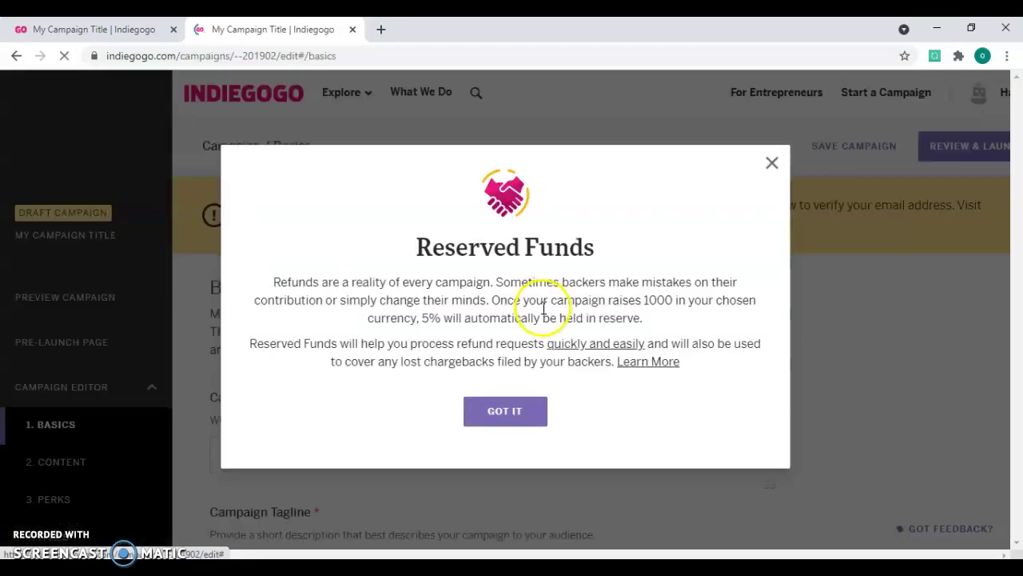
left_click(530, 418)
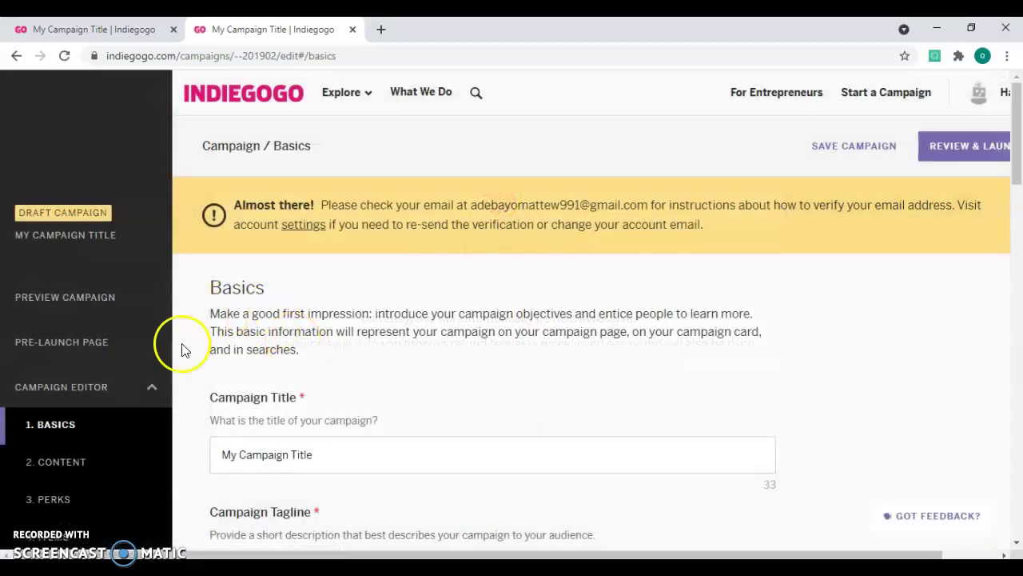
- Go to the campaign's Perks section and start creating a new perk
left_click(82, 491)
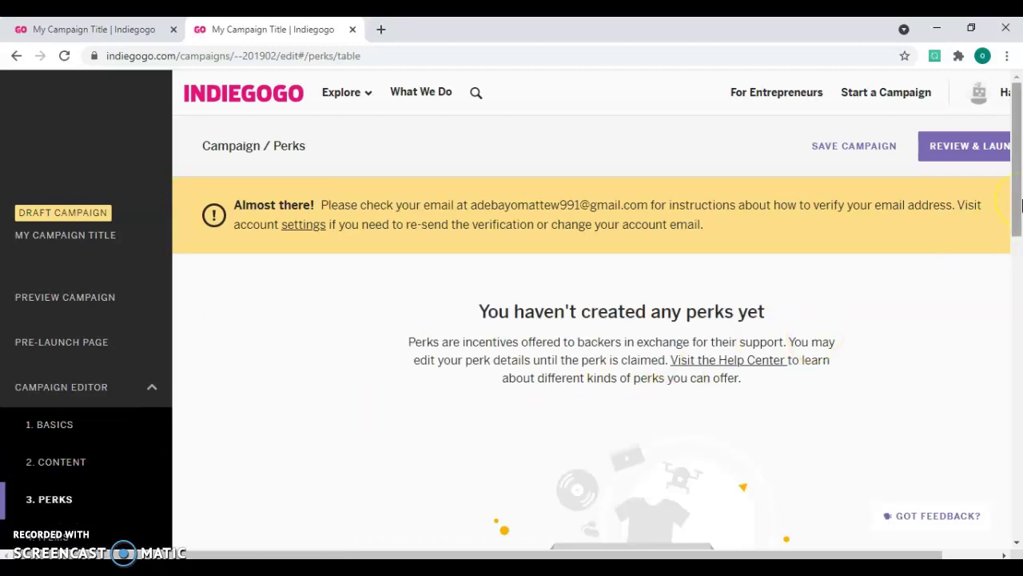
left_click_drag(1022, 206, 1017, 281)
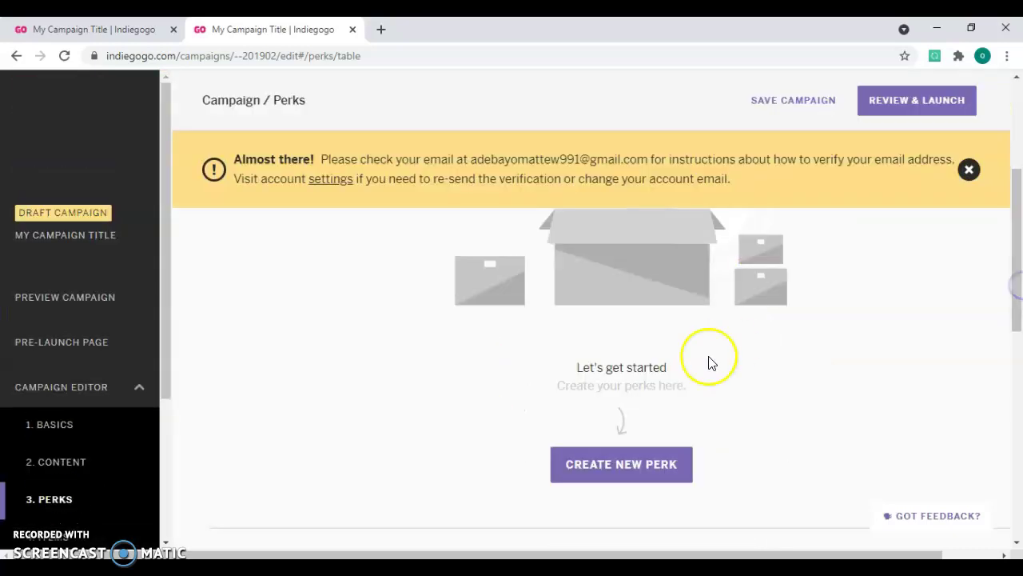
left_click(630, 464)
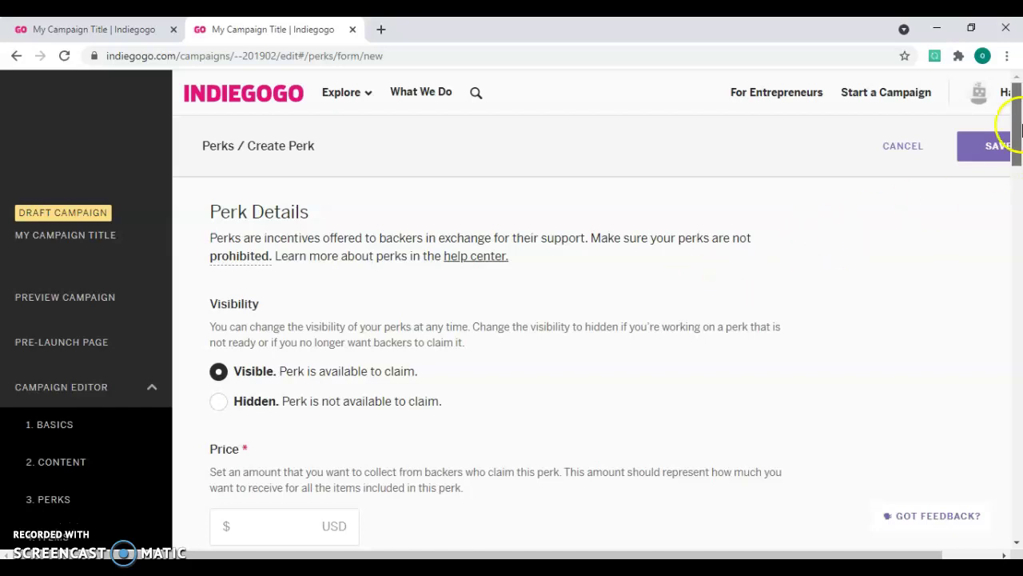
left_click_drag(1016, 132, 1020, 171)
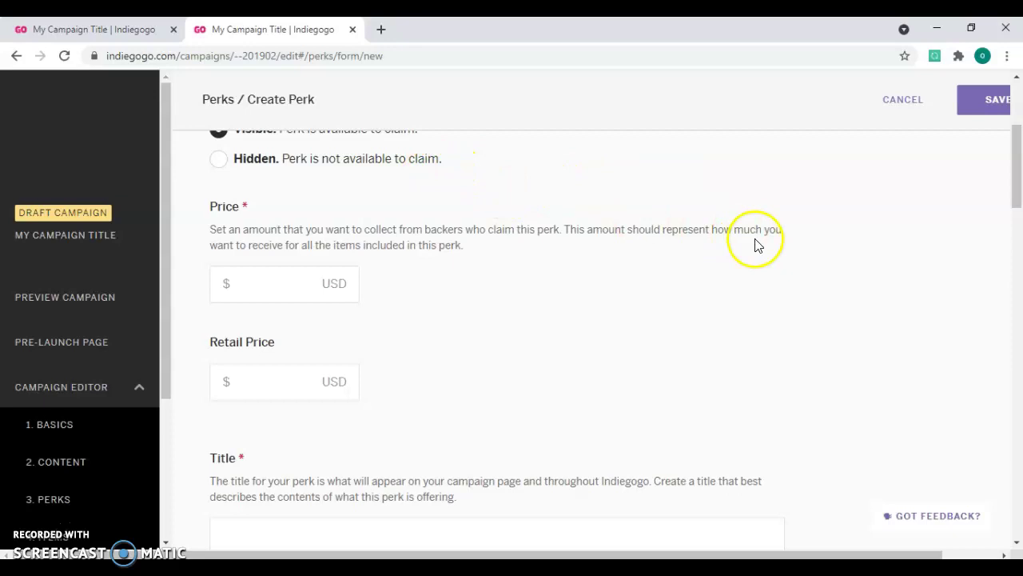
left_click_drag(1017, 148, 1017, 133)
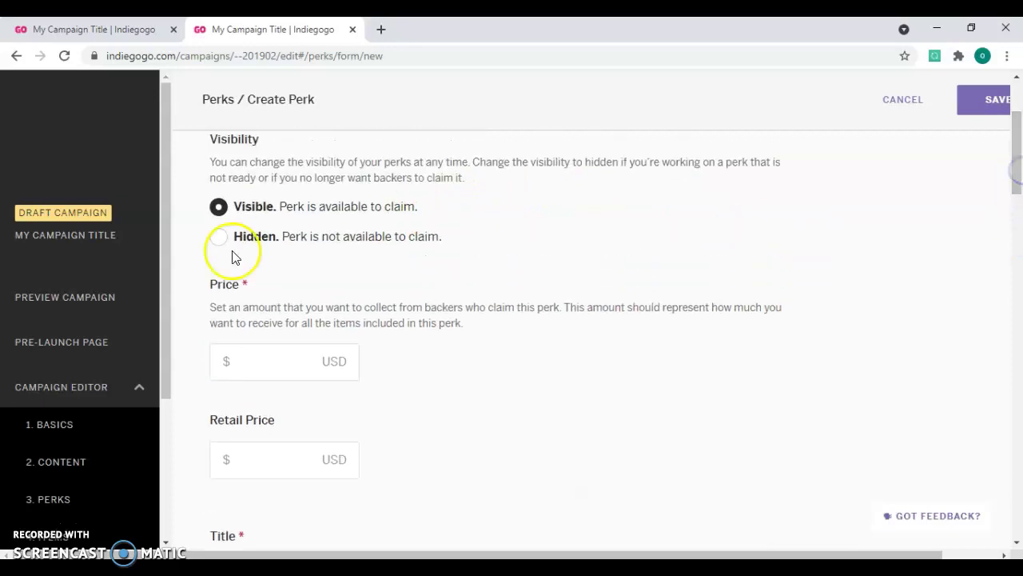
left_click(303, 359)
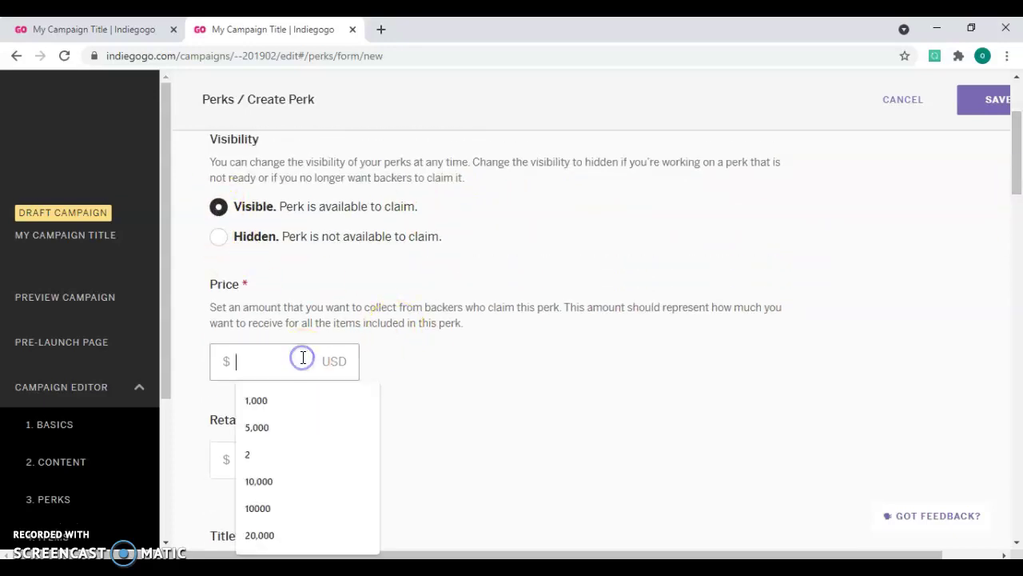
left_click(576, 524)
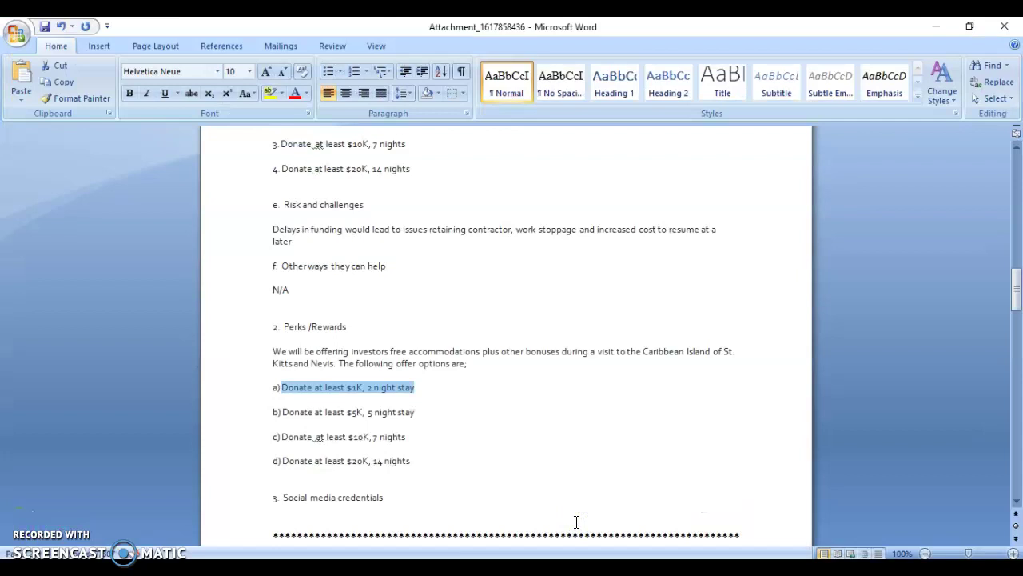
left_click(424, 558)
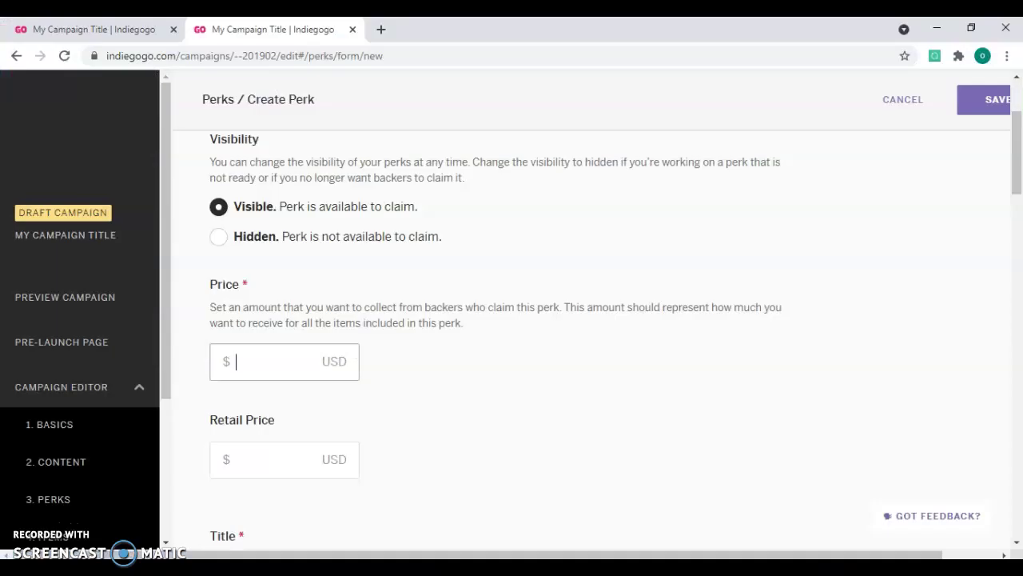
left_click(589, 554)
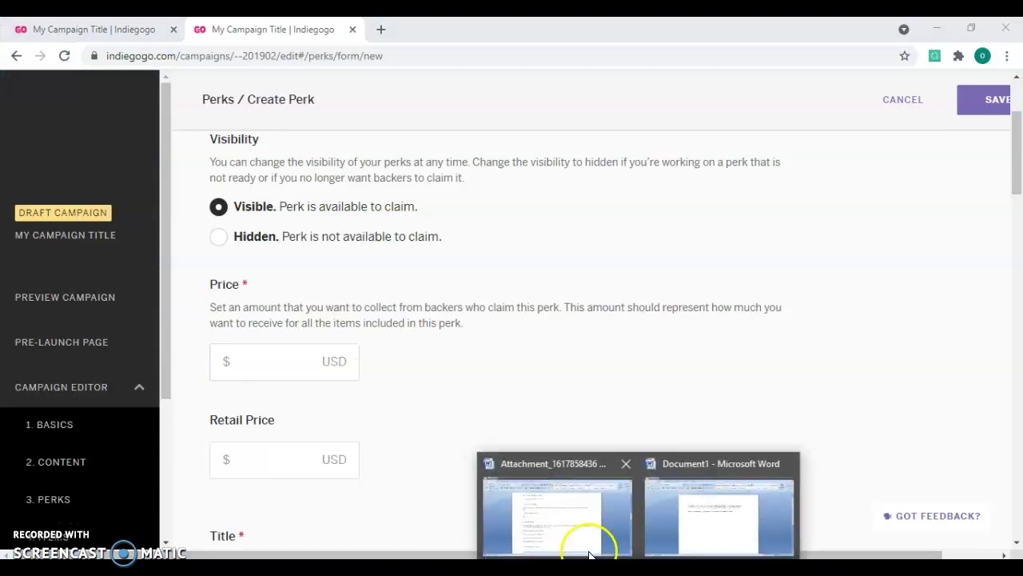
left_click(589, 554)
left_click(418, 406)
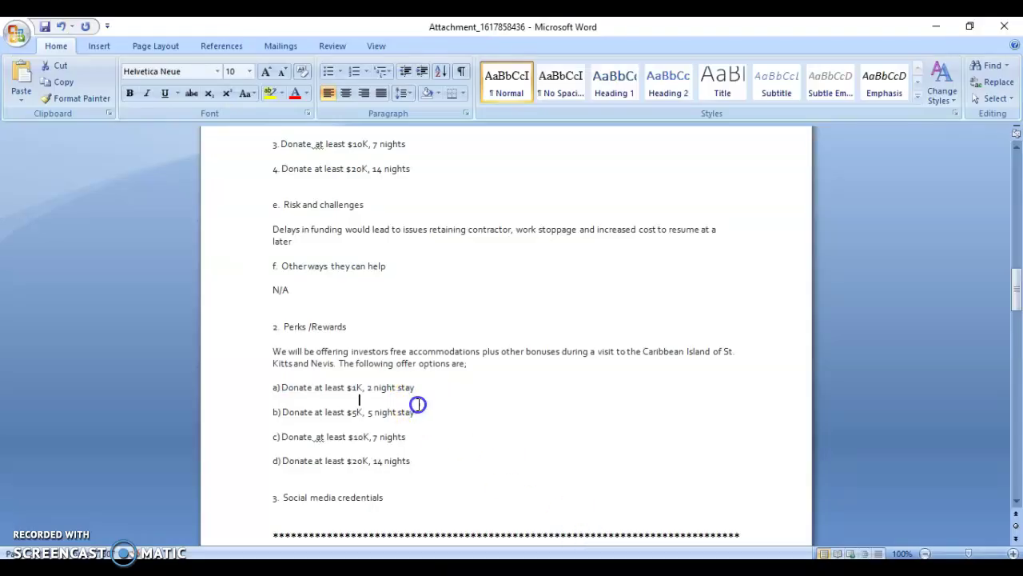
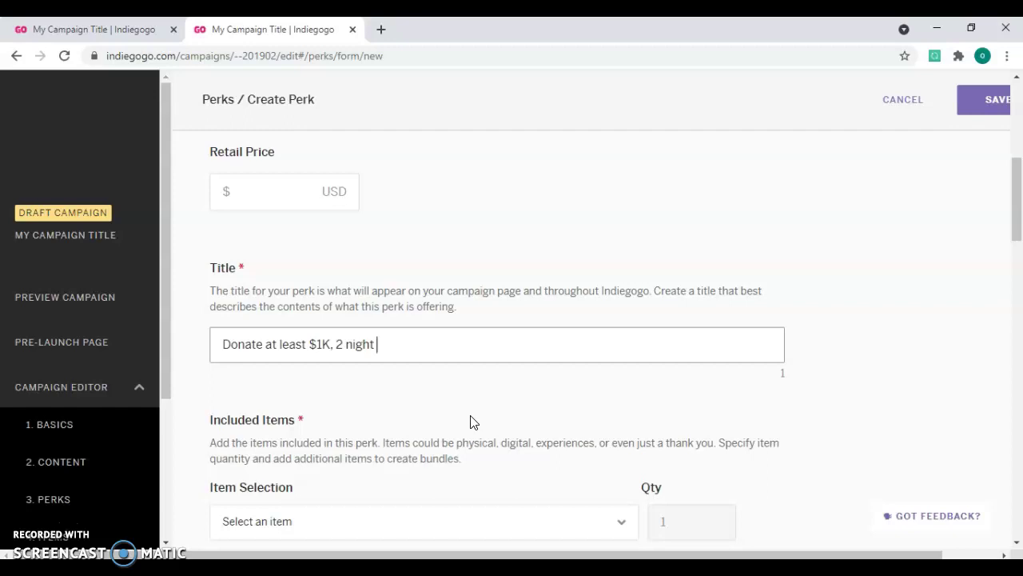
- Add a second item row to the perk's included items and start creating a new item for it
left_click_drag(1016, 171, 1018, 220)
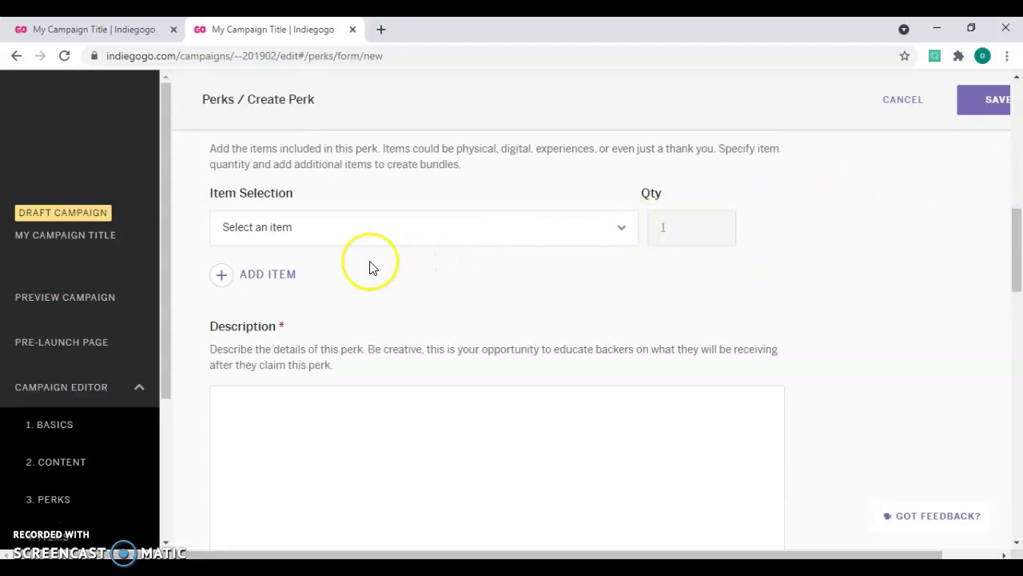
left_click(279, 275)
left_click(582, 286)
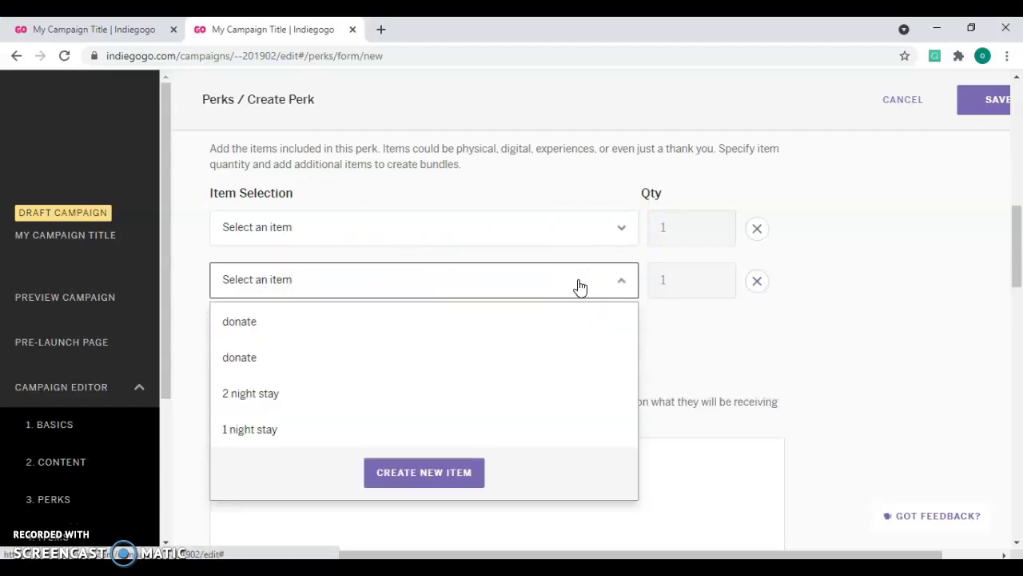
left_click(448, 473)
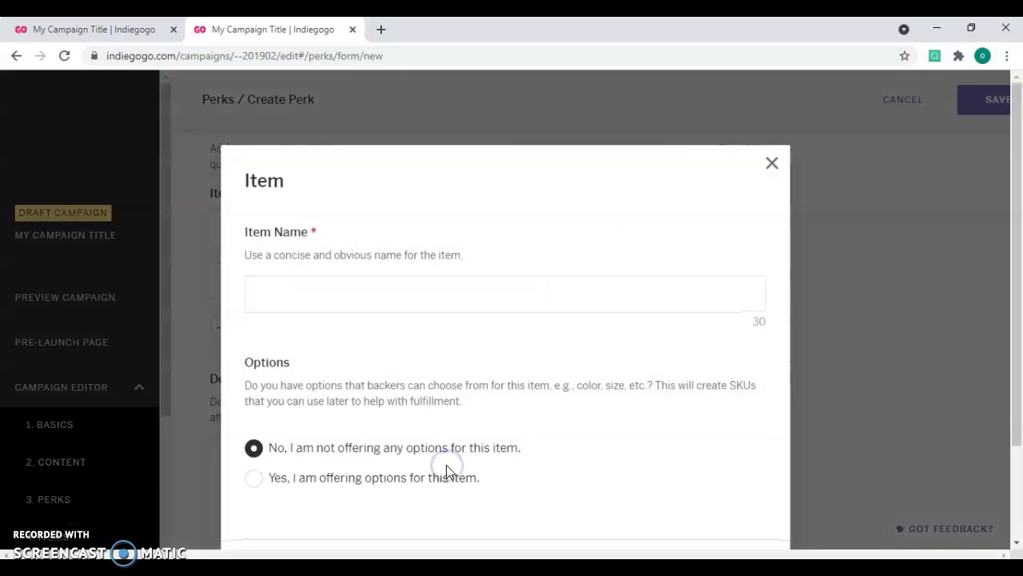
left_click(375, 300)
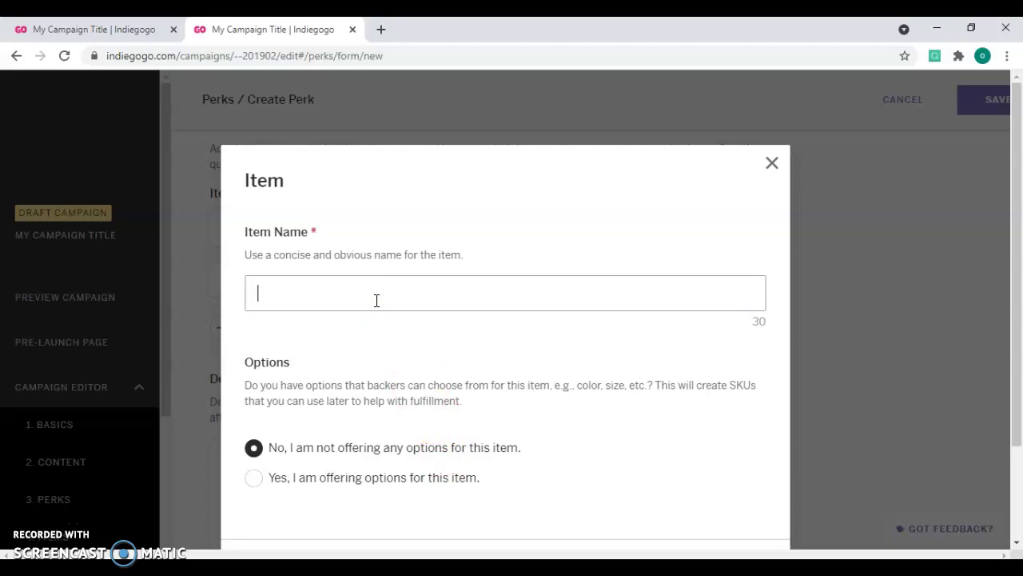
left_click(663, 445)
left_click(612, 540)
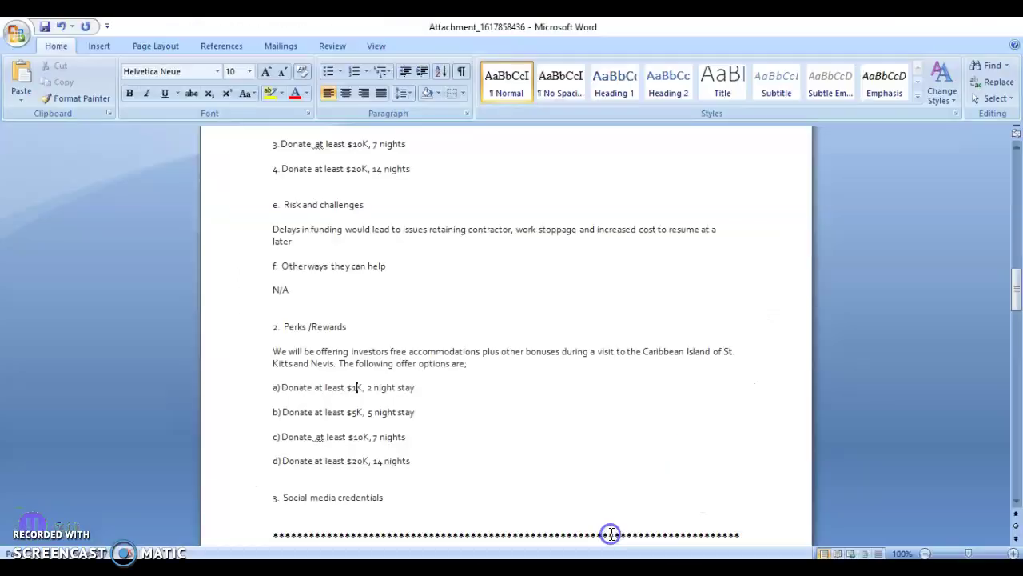
triple_click(418, 390)
left_click(388, 391)
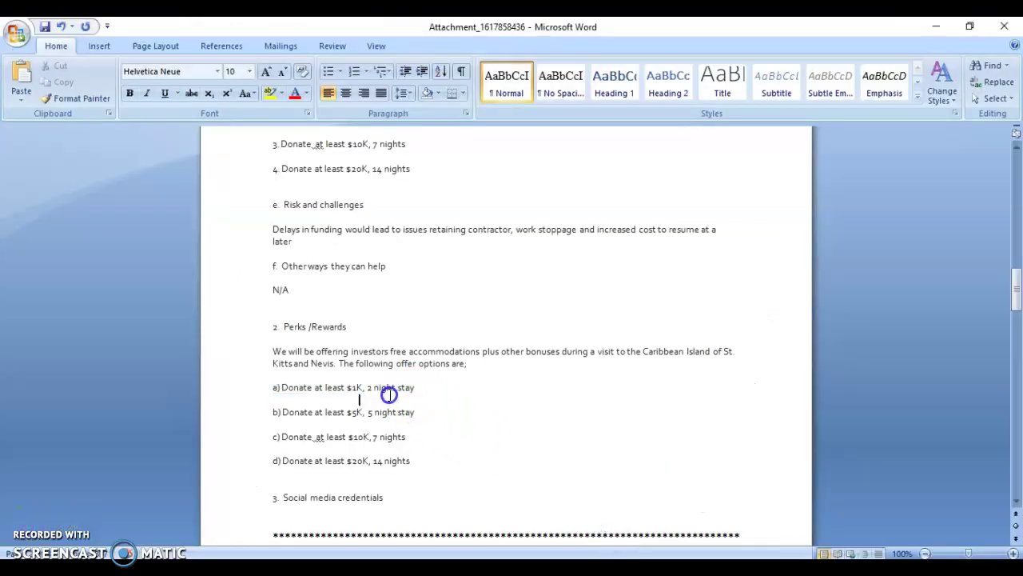
left_click_drag(422, 385, 369, 392)
key("ctrl+c")
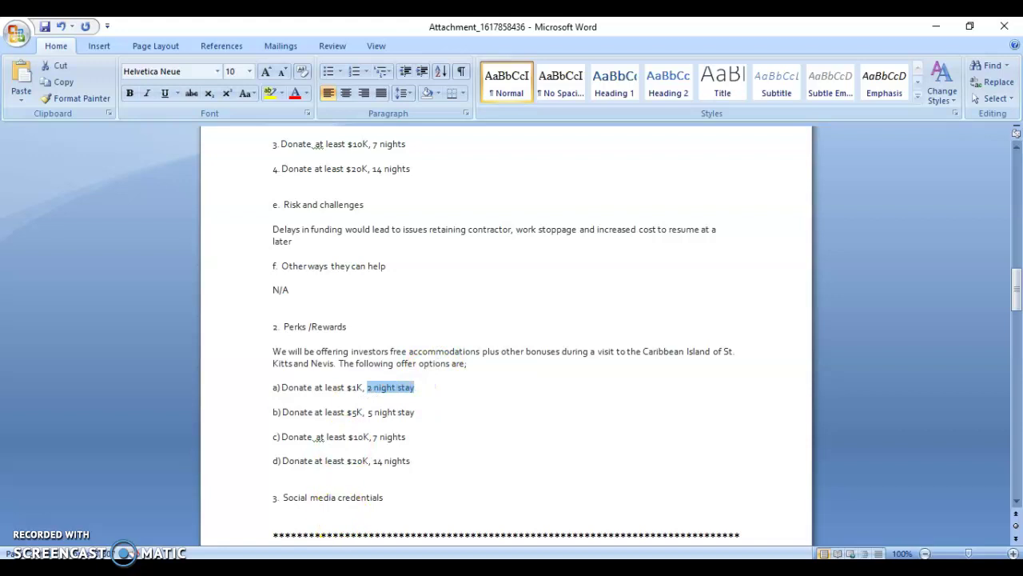
- Back in the campaign's new item form, name the item "2 night stay" and save it to the perk
left_click(381, 557)
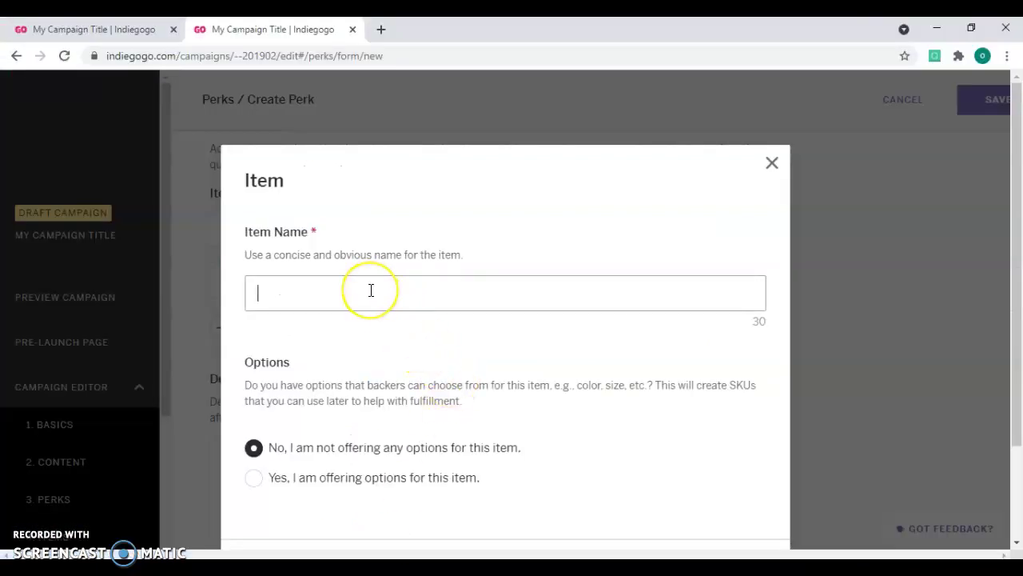
key("ctrl+v")
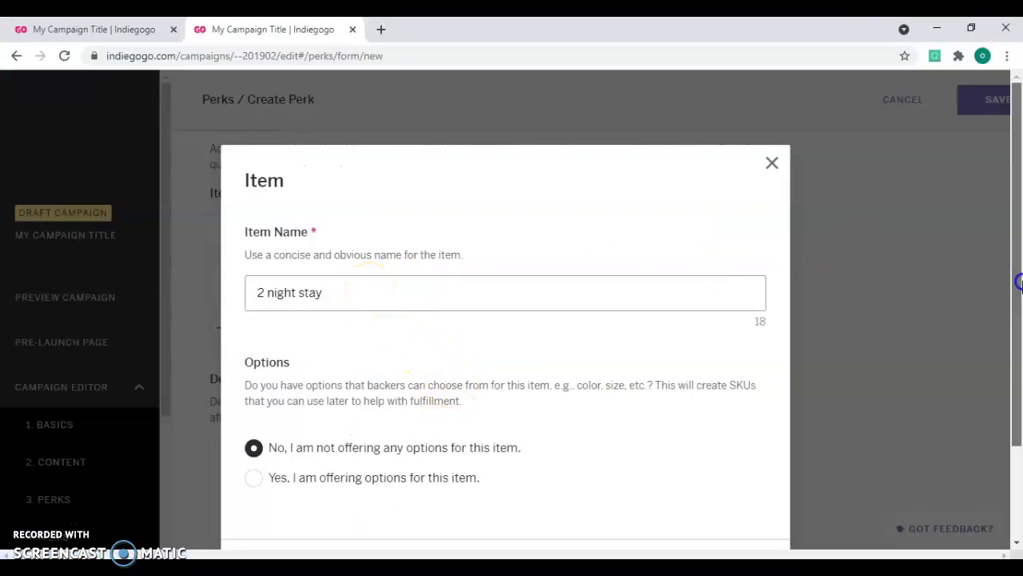
left_click_drag(1012, 274, 1016, 360)
left_click(732, 465)
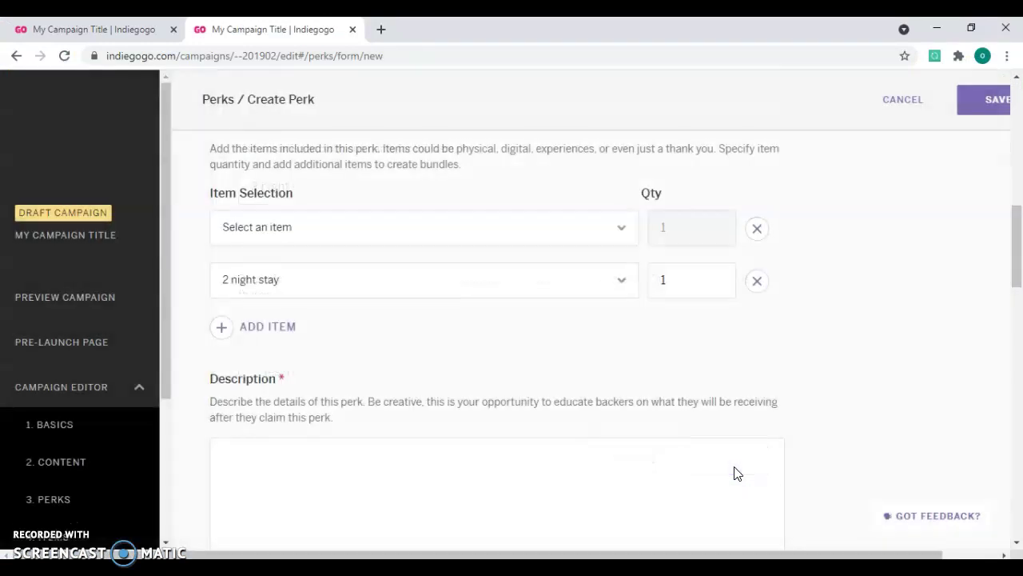
- Fill the perk's Description with the offer line "Donate at least $1K, 2 night stay" copied from the Word document
left_click_drag(1017, 258, 1019, 301)
left_click(588, 293)
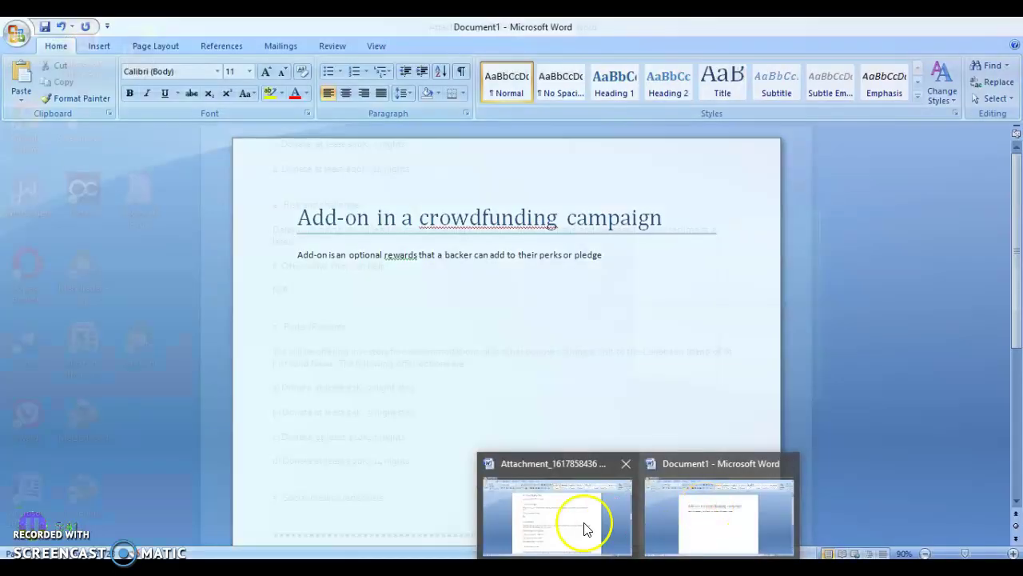
left_click(554, 524)
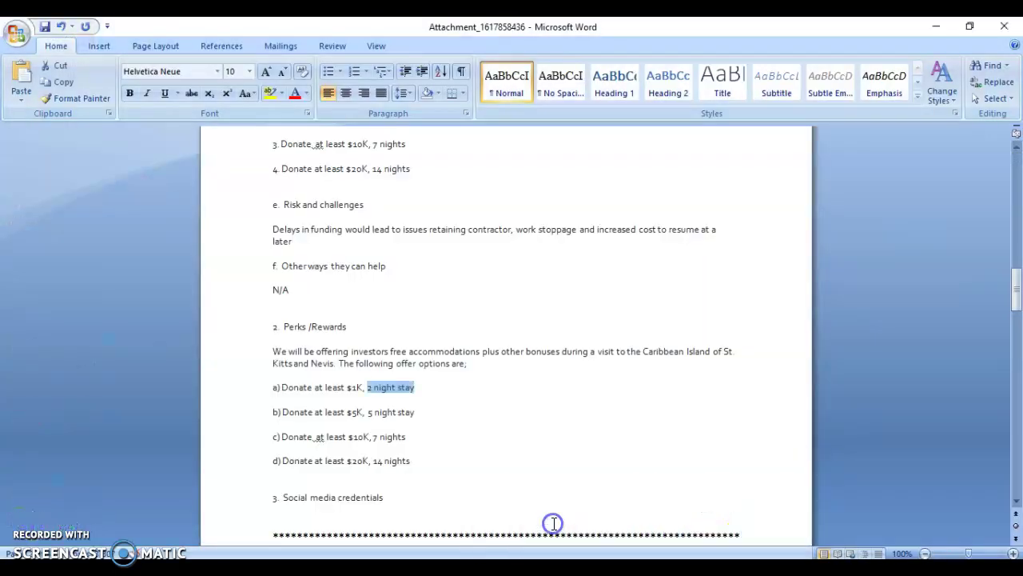
left_click(416, 387)
left_click_drag(416, 387, 284, 399)
key("ctrl+c")
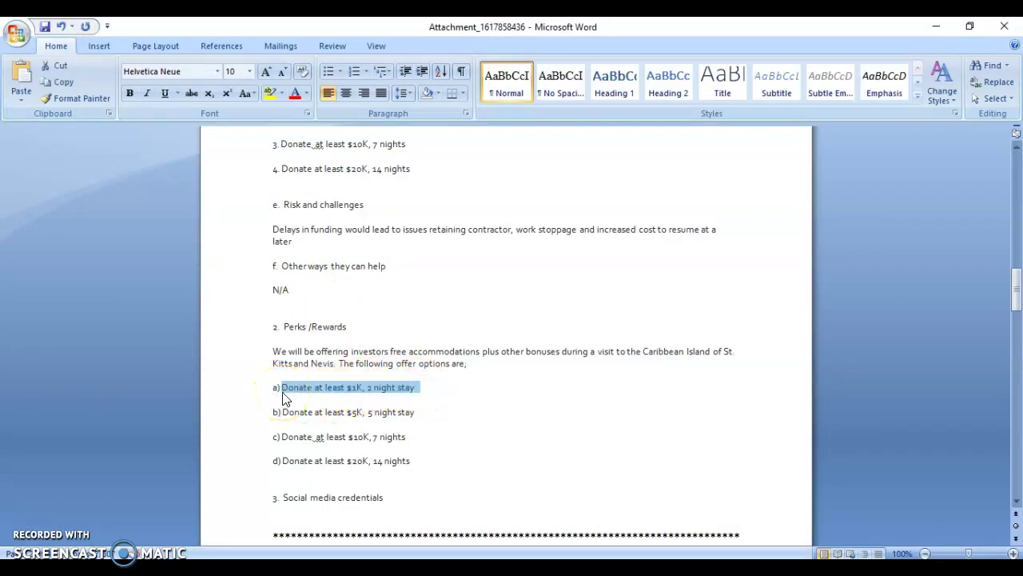
key("alt+Tab")
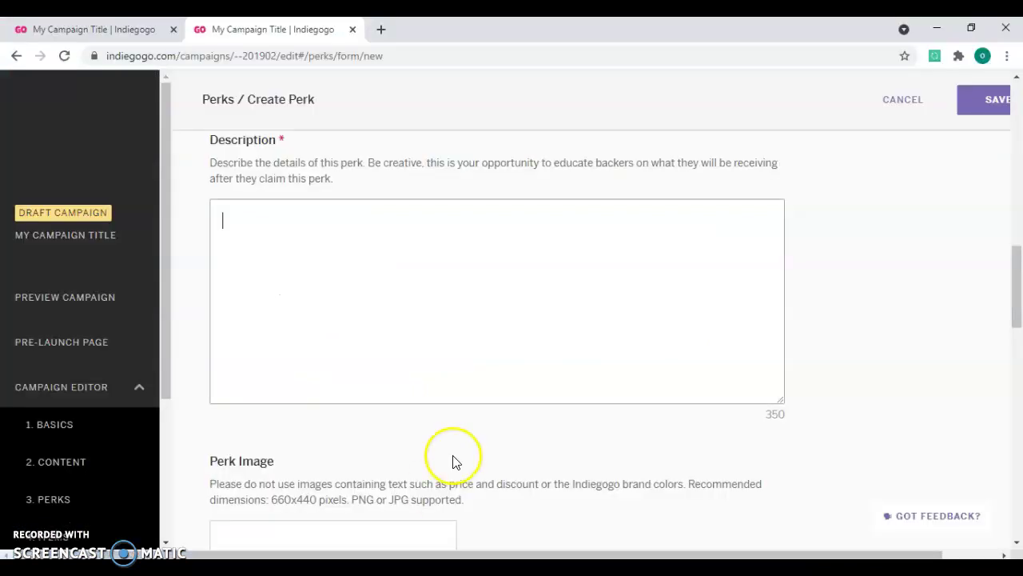
key("ctrl+v")
- Set the perk's estimated delivery date to 05 / 2021
left_click_drag(1021, 281, 1021, 367)
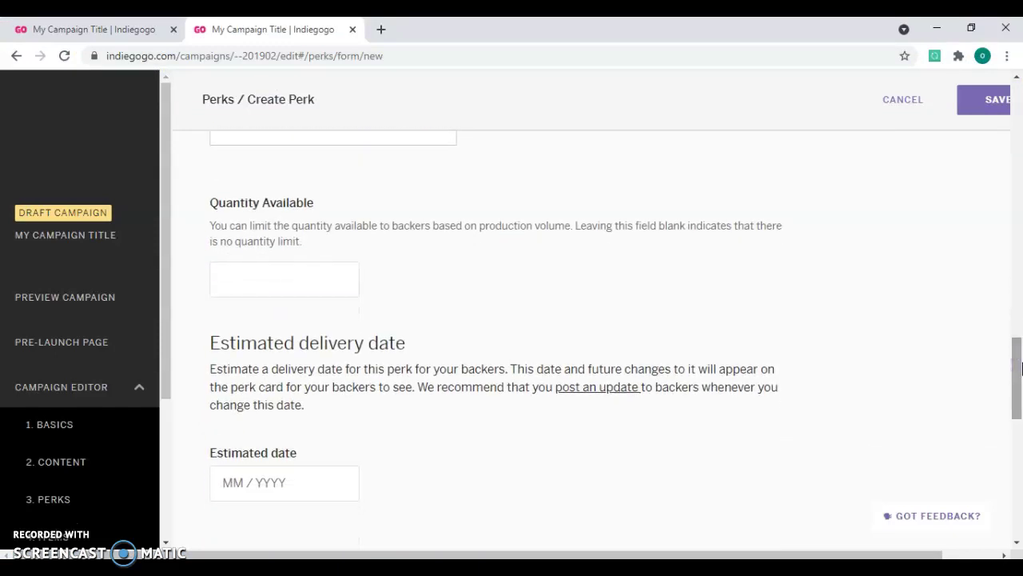
left_click_drag(1021, 367, 869, 388)
left_click(229, 339)
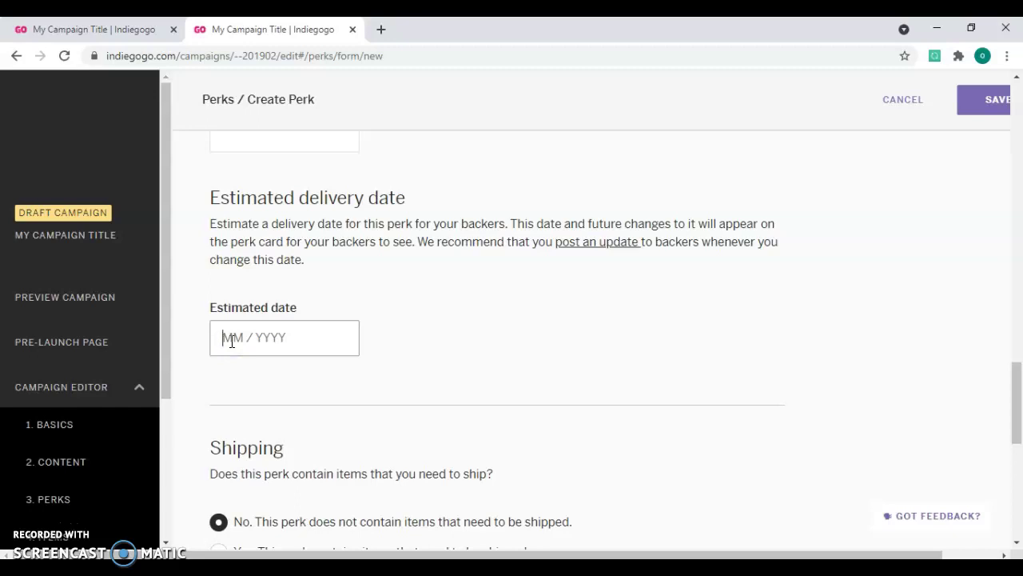
type("05 / 2021")
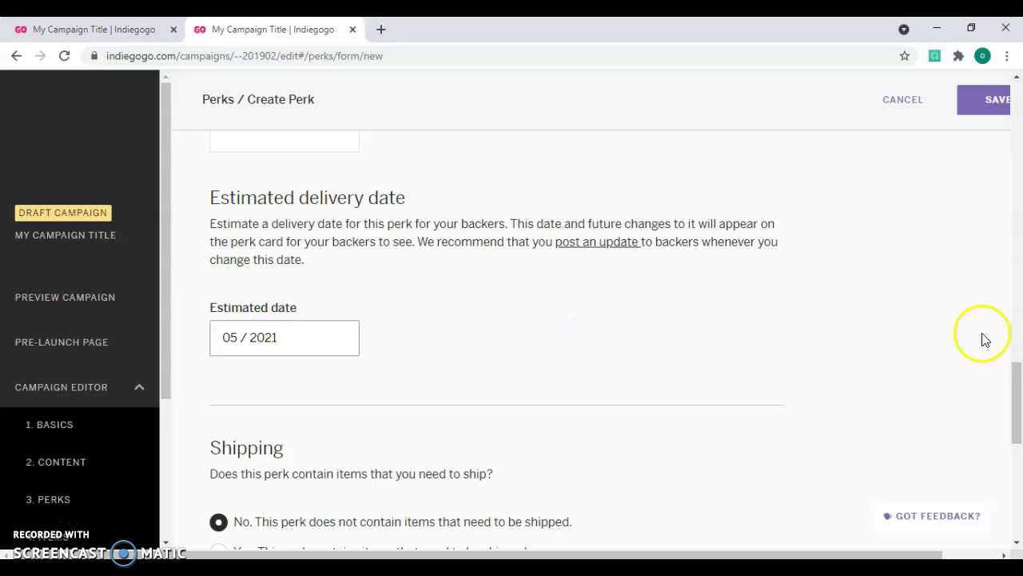
- Check the perk's shipping choice and save the perk
left_click_drag(1014, 383, 1020, 444)
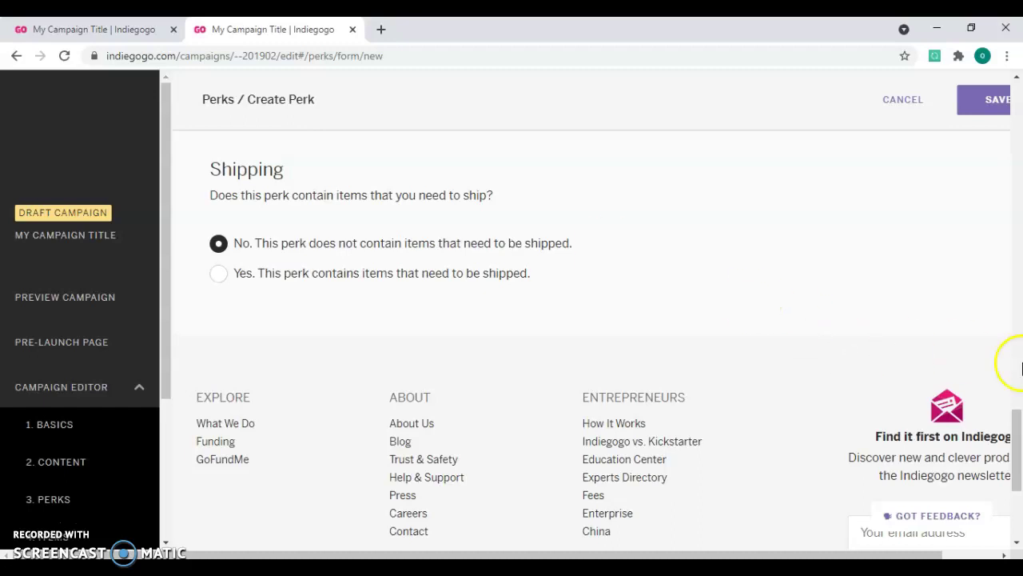
left_click_drag(1018, 450, 1015, 204)
left_click(991, 90)
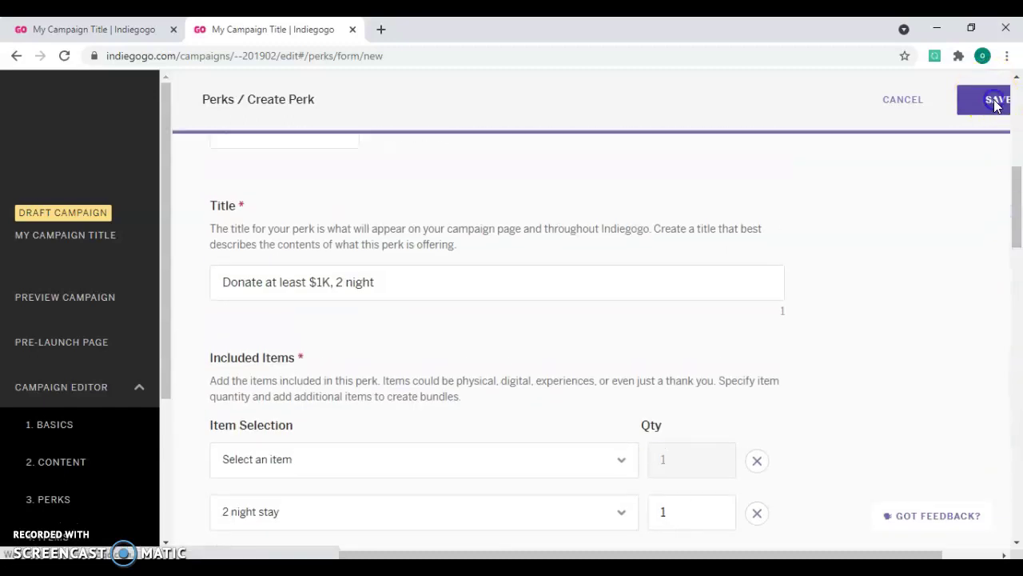
- Review the campaign's perks list and start creating a new Add-On Perk
left_click_drag(1017, 160, 1021, 212)
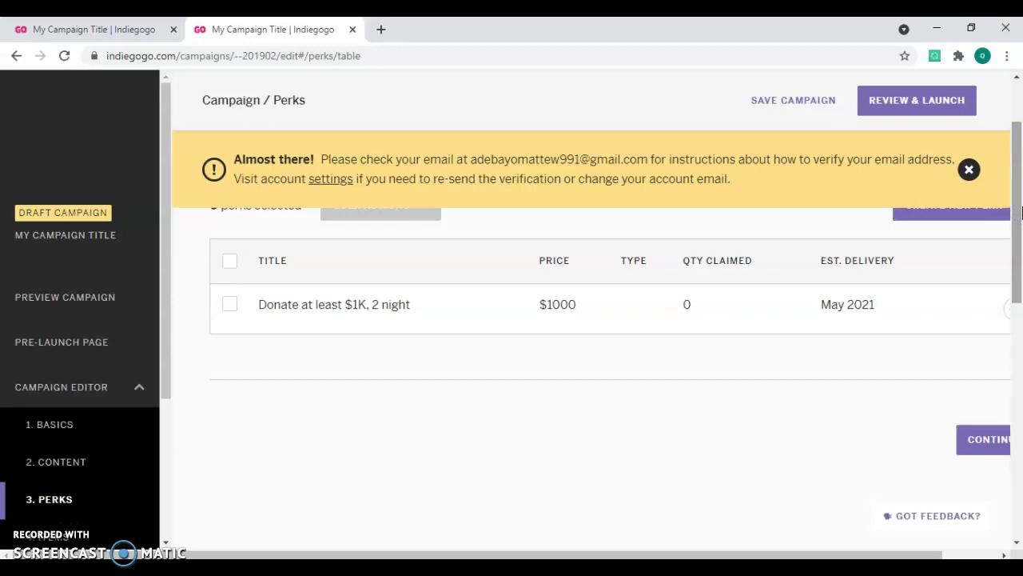
left_click_drag(1021, 212, 1019, 192)
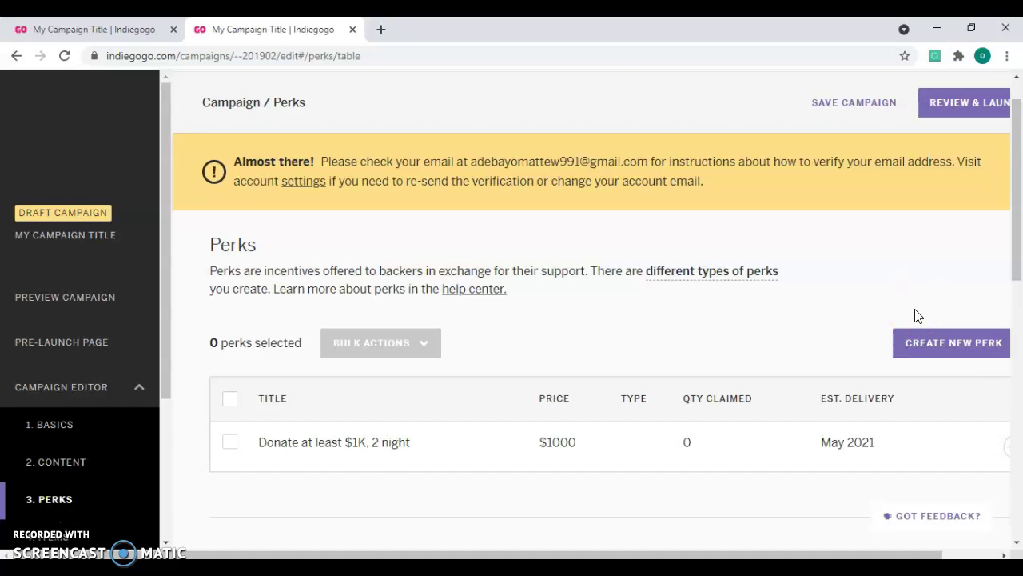
left_click(930, 346)
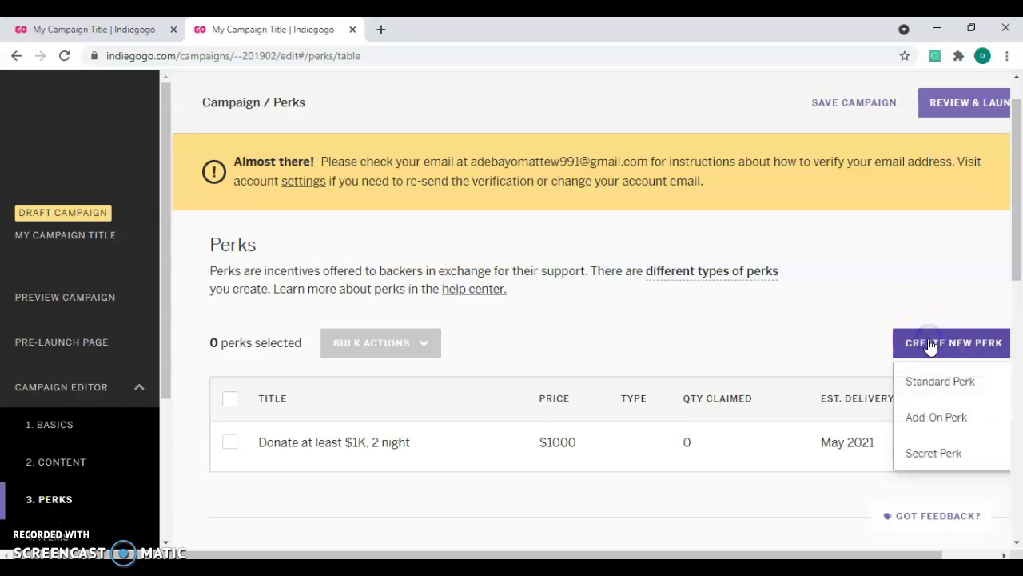
left_click(937, 414)
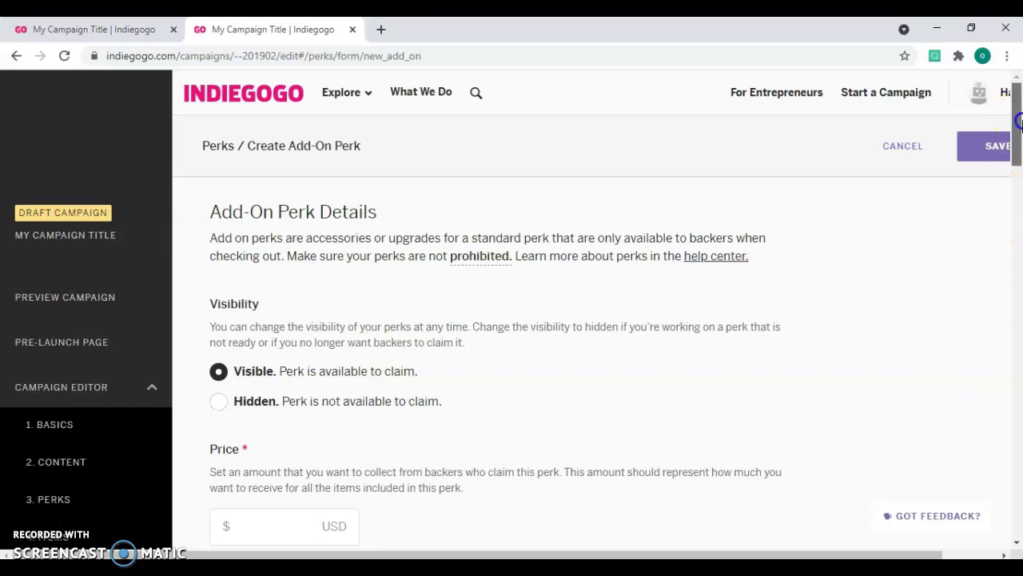
- Set the add-on perk's price to 200 USD
scroll(1017, 136, "down", 2)
left_click_drag(1017, 136, 1017, 153)
left_click(310, 319)
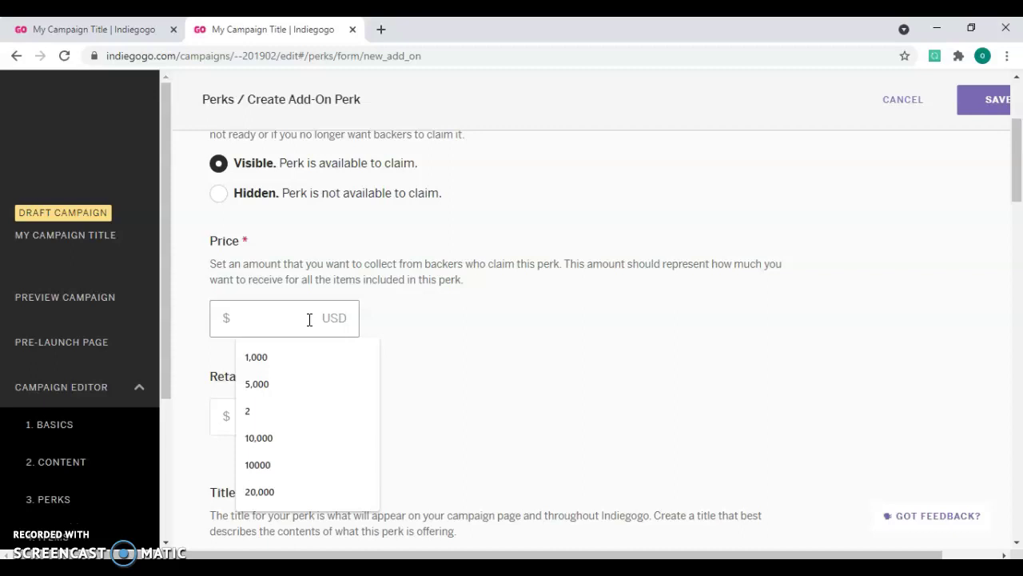
type("200")
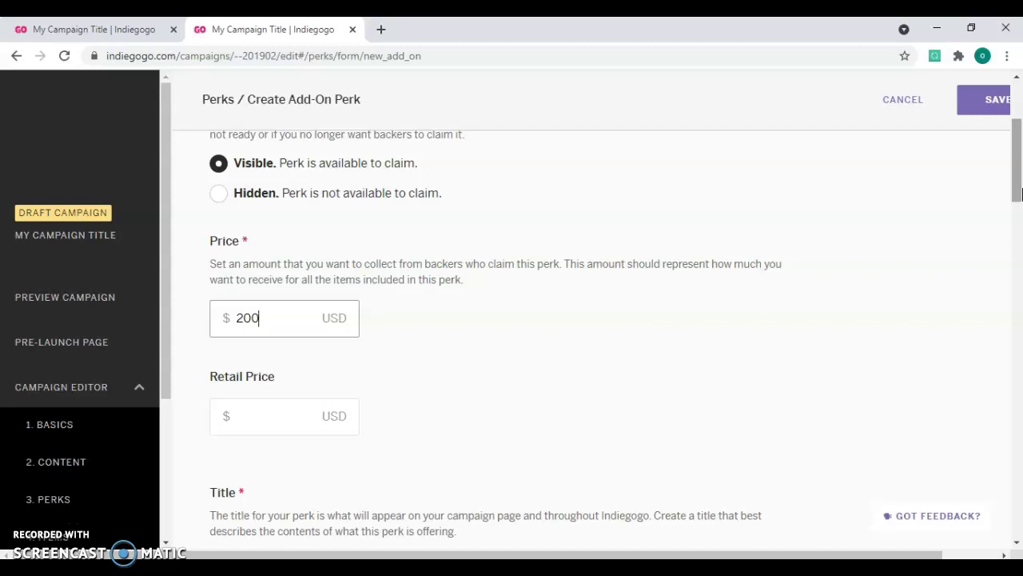
left_click_drag(1019, 192, 1019, 227)
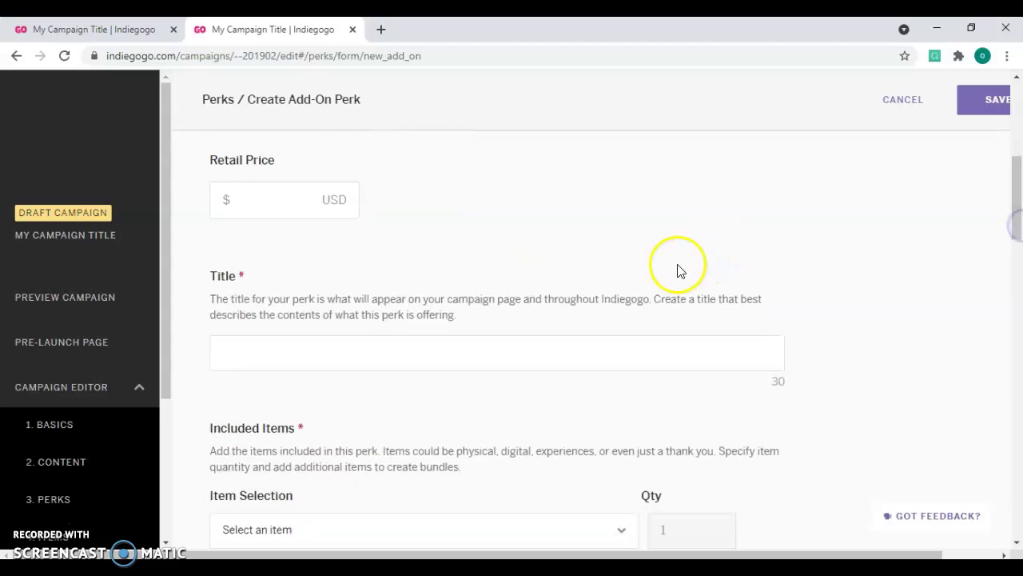
left_click(457, 363)
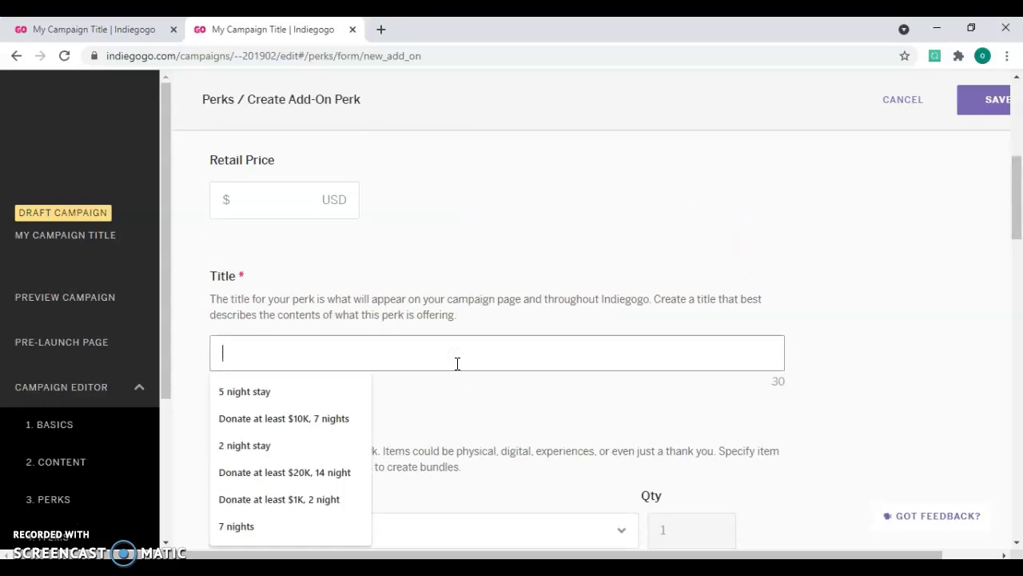
type("S")
key("BackSpace")
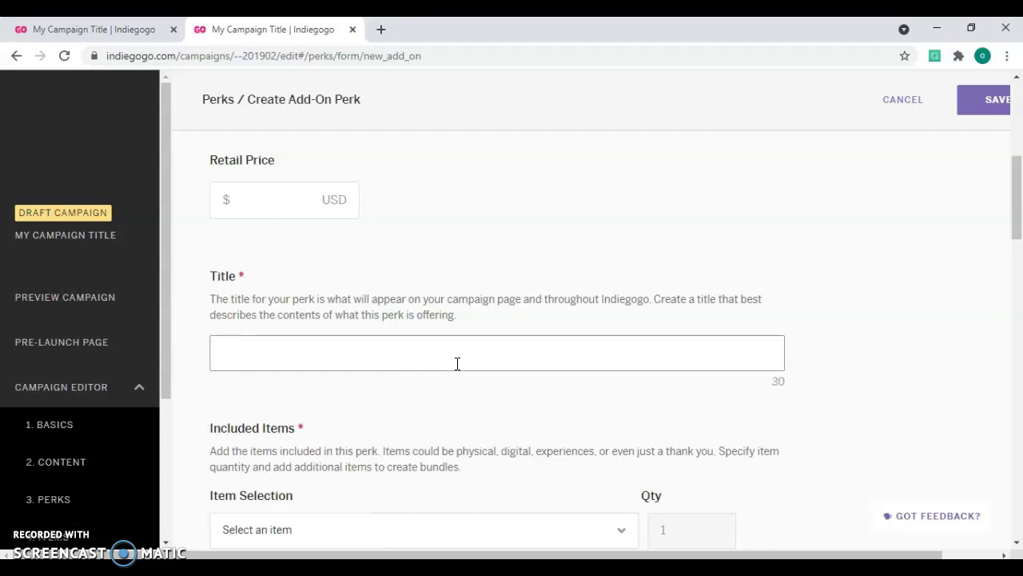
type("Donate ")
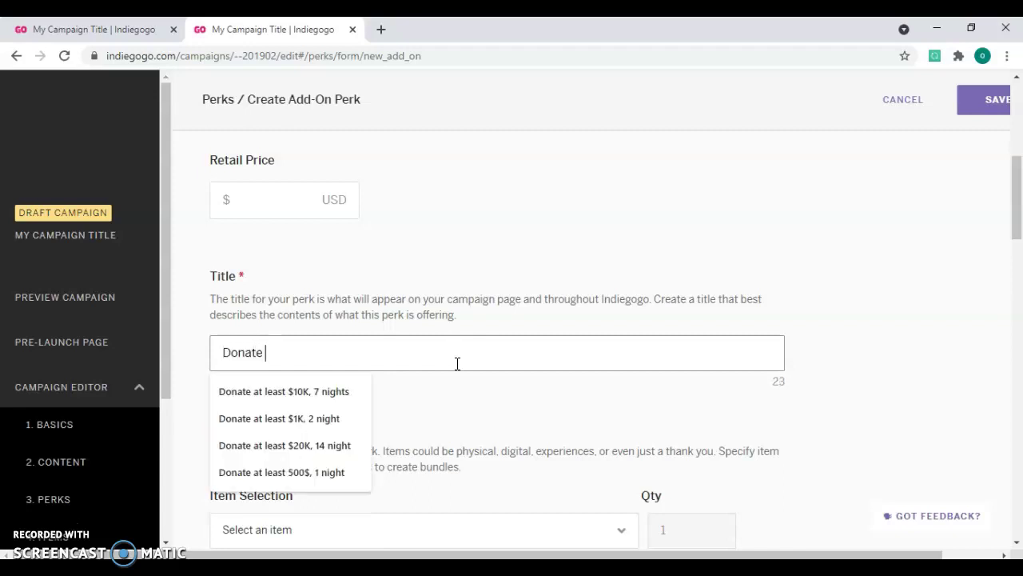
type("200")
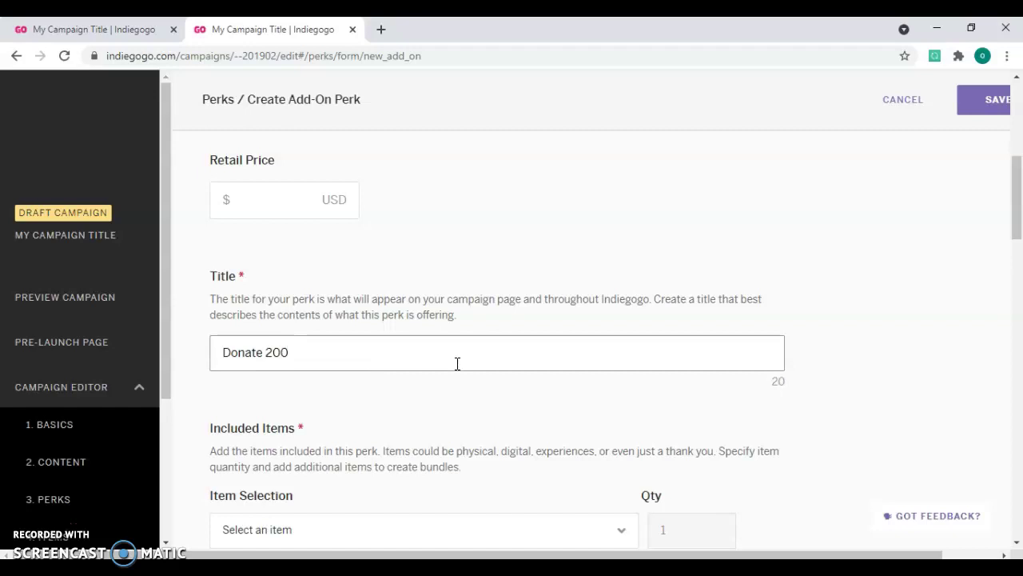
key("BackSpace")
key("BackSpace")
key("BackSpace")
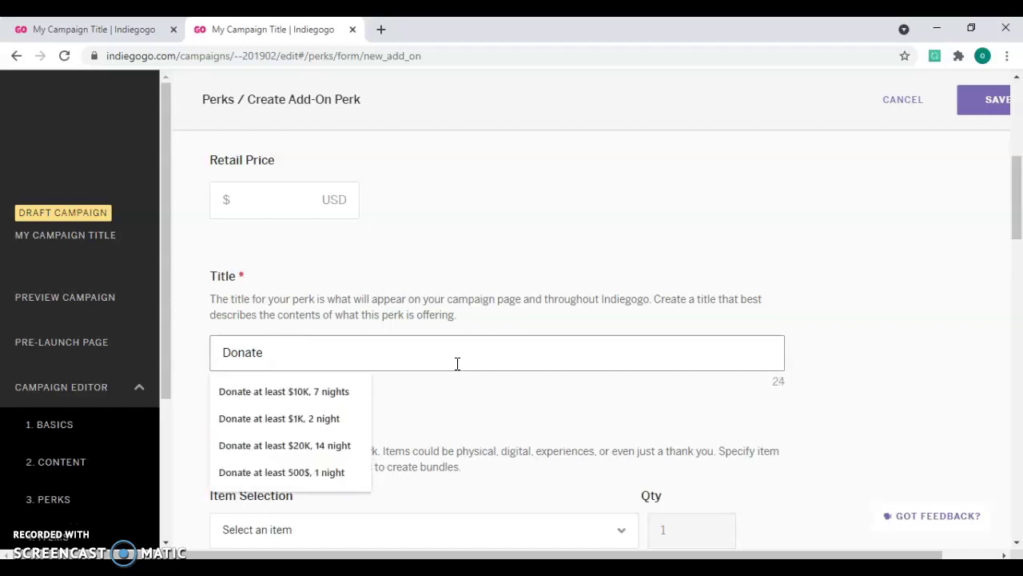
type("at least 200 a")
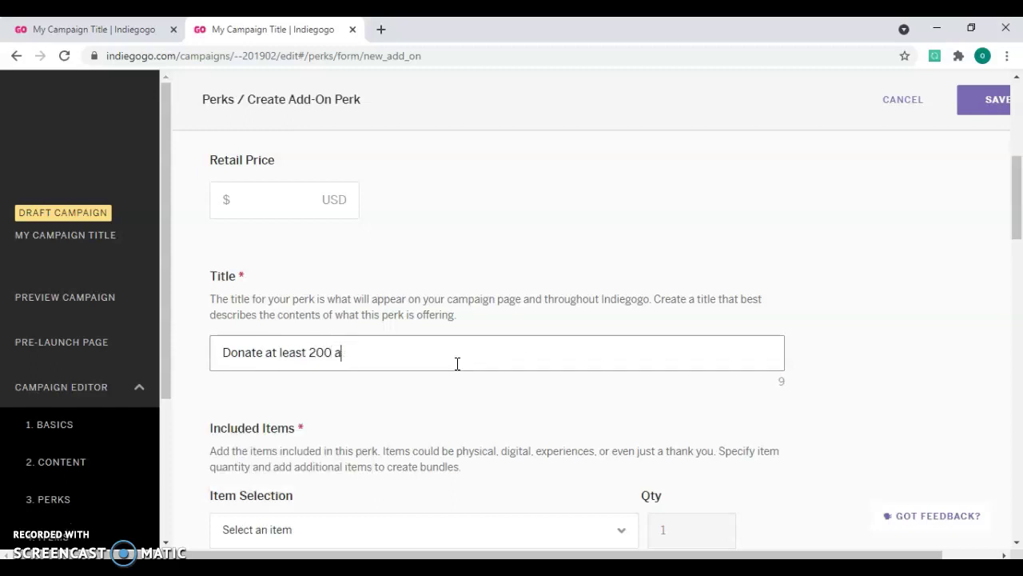
type("nd get a nigh")
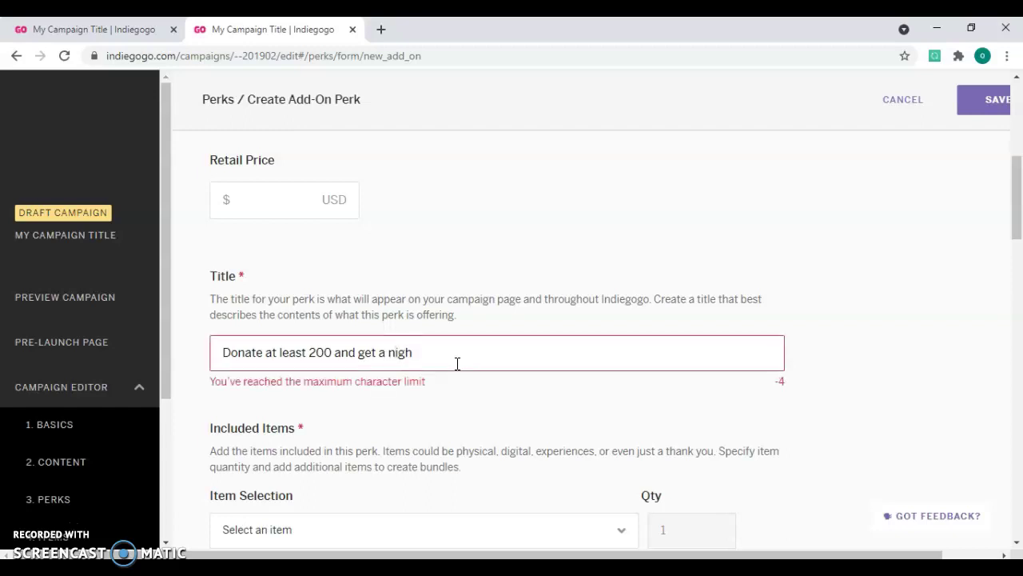
key("BackSpace")
key("BackSpace")
key("BackSpace")
key("BackSpace")
key("BackSpace")
key("BackSpace")
key("BackSpace")
key("BackSpace")
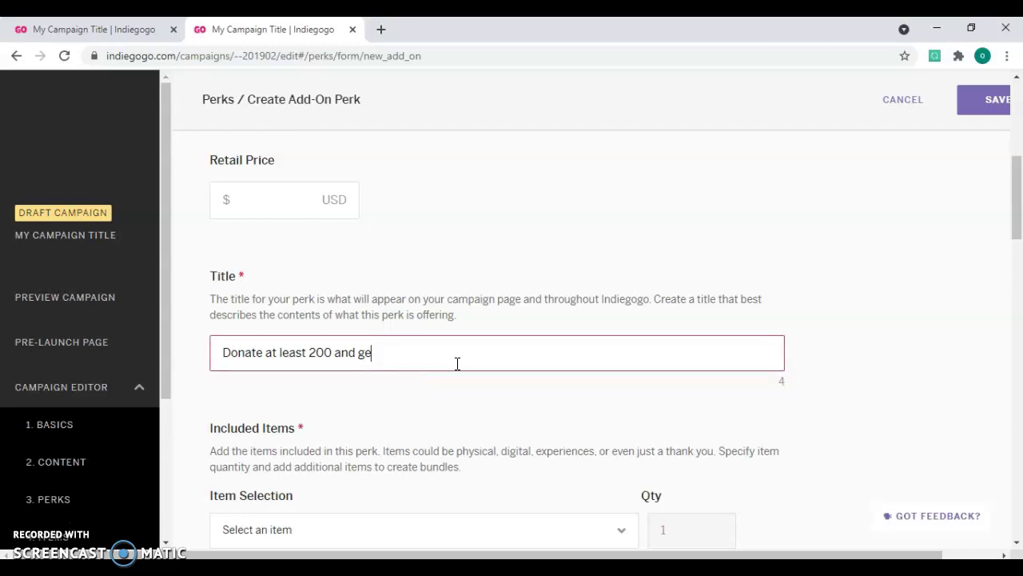
key("BackSpace")
key("BackSpace")
key("BackSpace")
key("BackSpace")
key("BackSpace")
key("BackSpace")
key("BackSpace")
key("BackSpace")
key("BackSpace")
key("BackSpace")
key("BackSpace")
key("BackSpace")
key("BackSpace")
key("BackSpace")
key("BackSpace")
key("BackSpace")
key("BackSpace")
key("BackSpace")
key("BackSpace")
key("BackSpace")
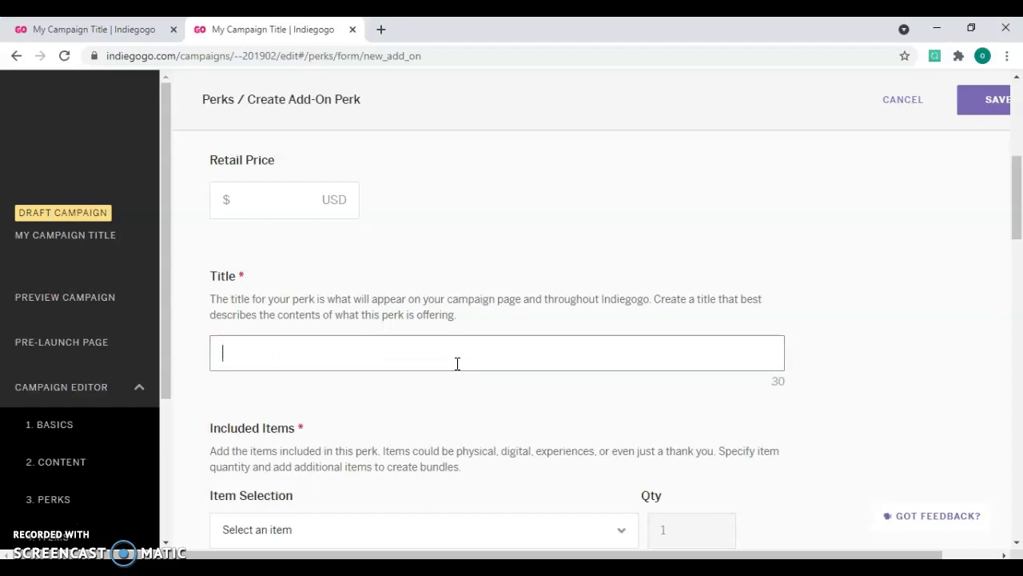
left_click(457, 364)
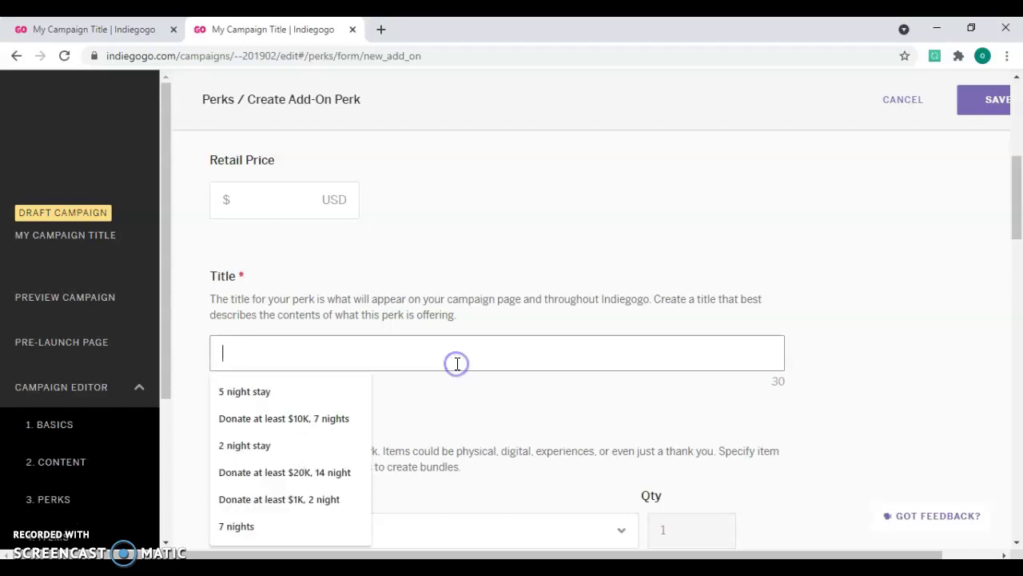
left_click(310, 445)
left_click(231, 357)
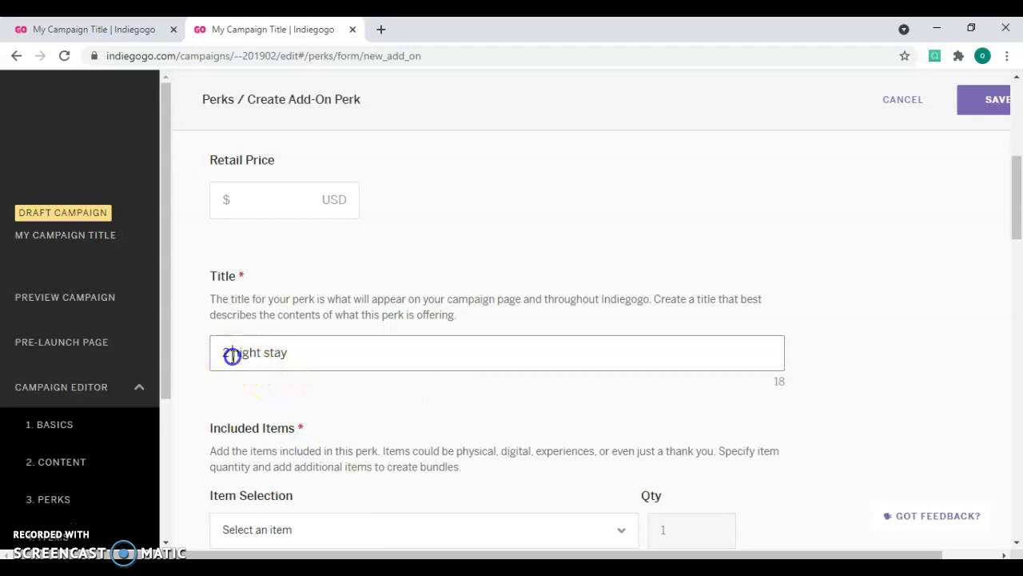
key("BackSpace")
key("BackSpace")
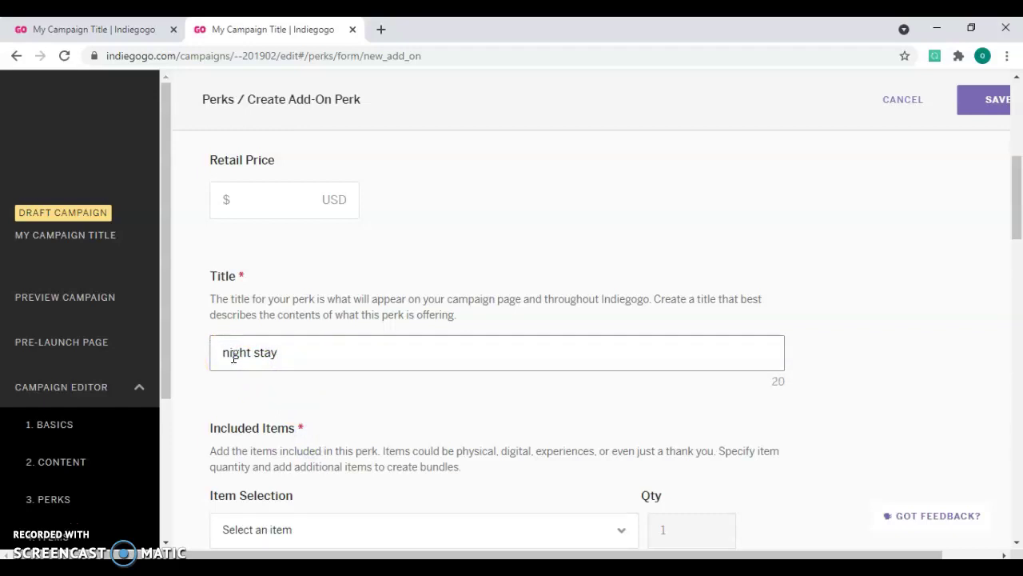
type("1")
left_click(237, 356)
left_click(313, 361)
left_click_drag(313, 361, 222, 354)
key("BackSpace")
type("Done")
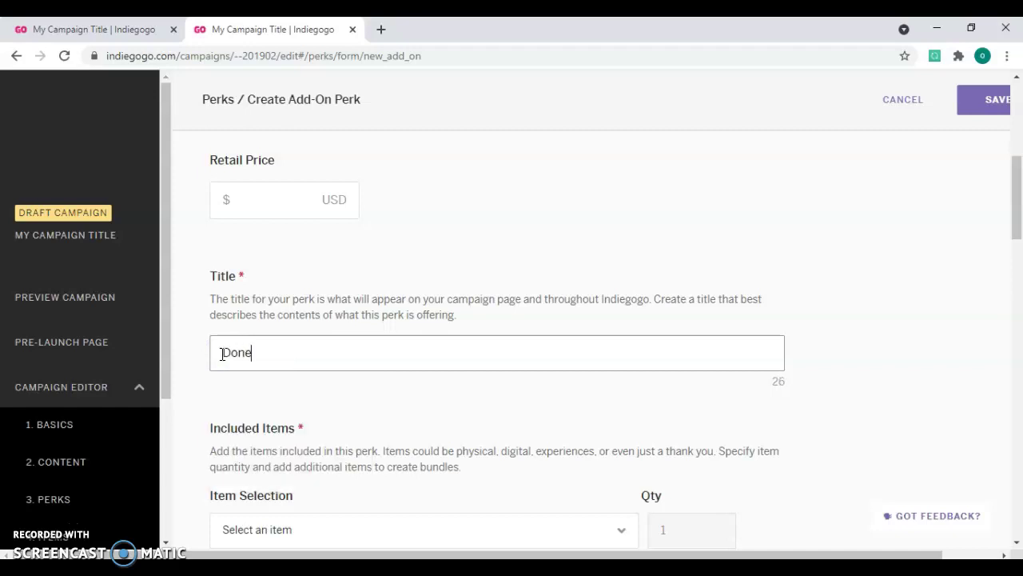
key("BackSpace")
type("ate at")
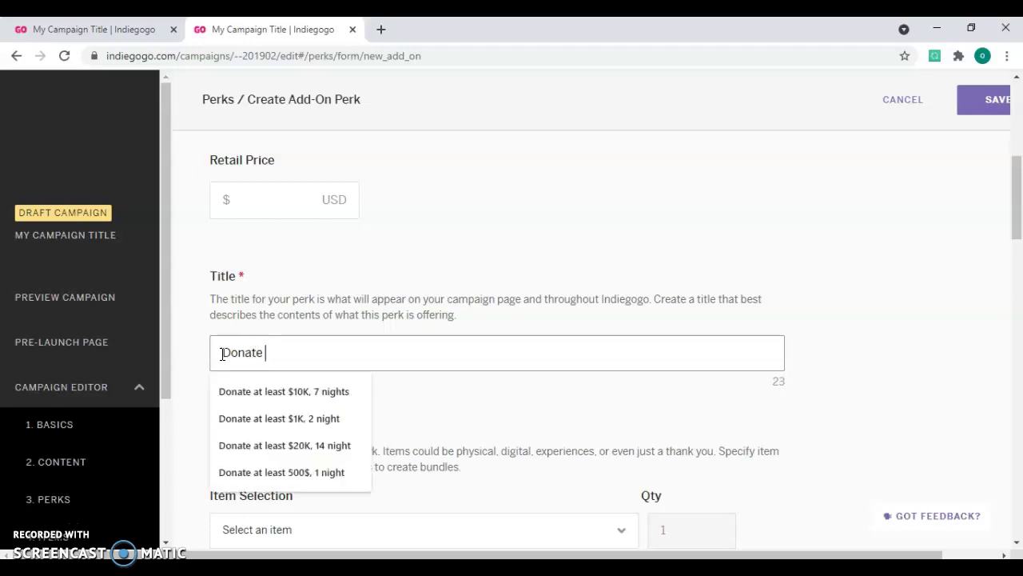
type(" least 200 and")
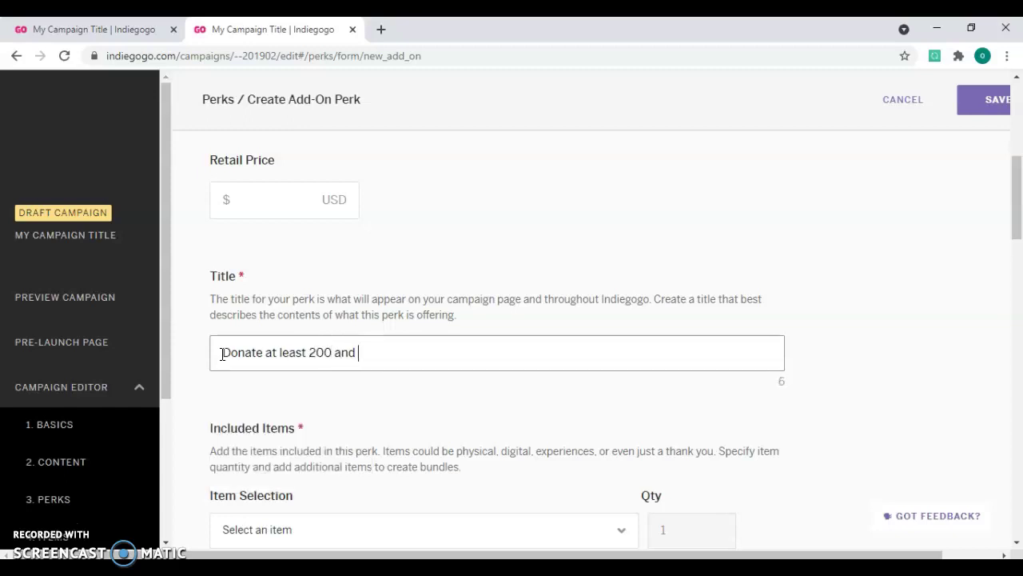
key("BackSpace")
key("BackSpace")
key("BackSpace")
key("BackSpace")
key("BackSpace")
key("BackSpace")
key("BackSpace")
key("BackSpace")
key("BackSpace")
key("BackSpace")
key("BackSpace")
key("BackSpace")
key("BackSpace")
key("BackSpace")
key("BackSpace")
key("BackSpace")
key("BackSpace")
key("BackSpace")
key("BackSpace")
key("BackSpace")
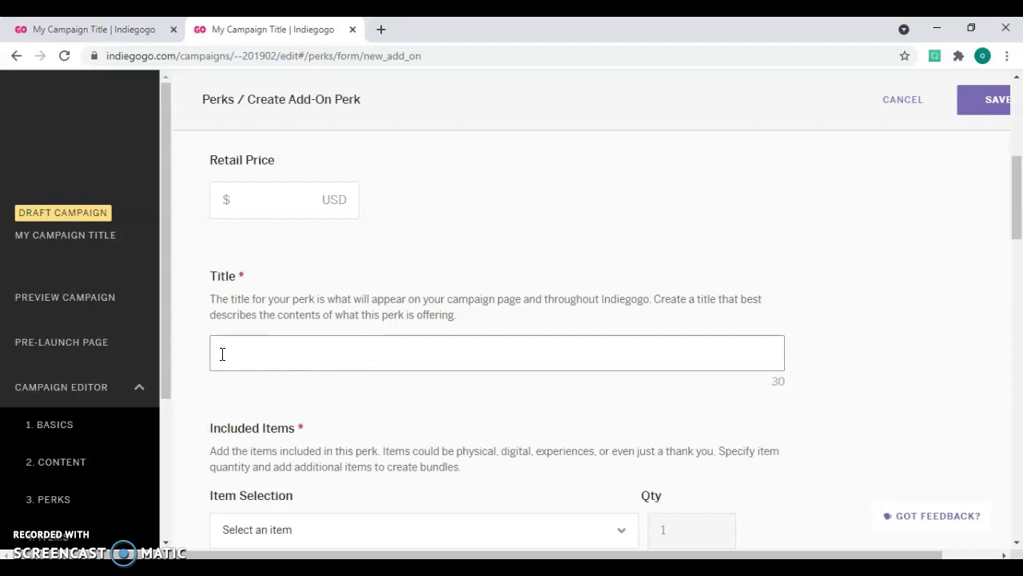
- Title the add-on perk "A night show in our hotel"
type("A night show i")
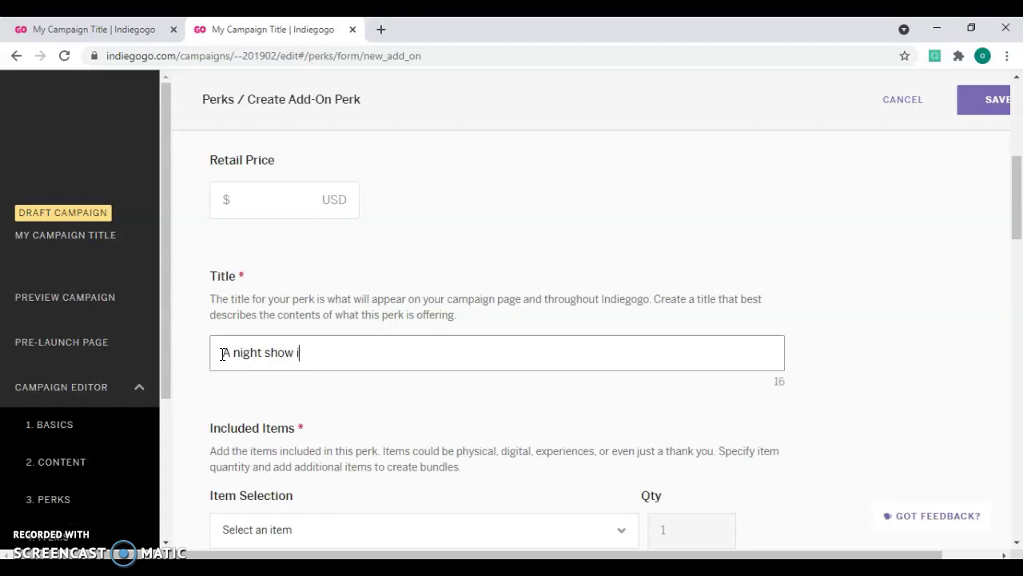
type("n our hotel")
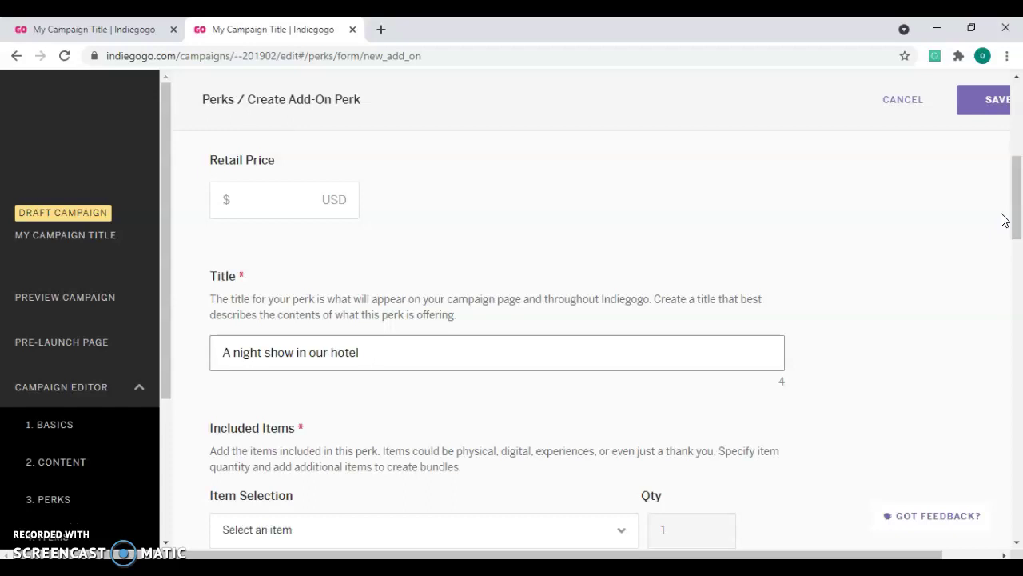
- Add a second included-item row and fill it with a newly created item named "A Night Show" that offers no options
left_click_drag(1013, 212, 1018, 252)
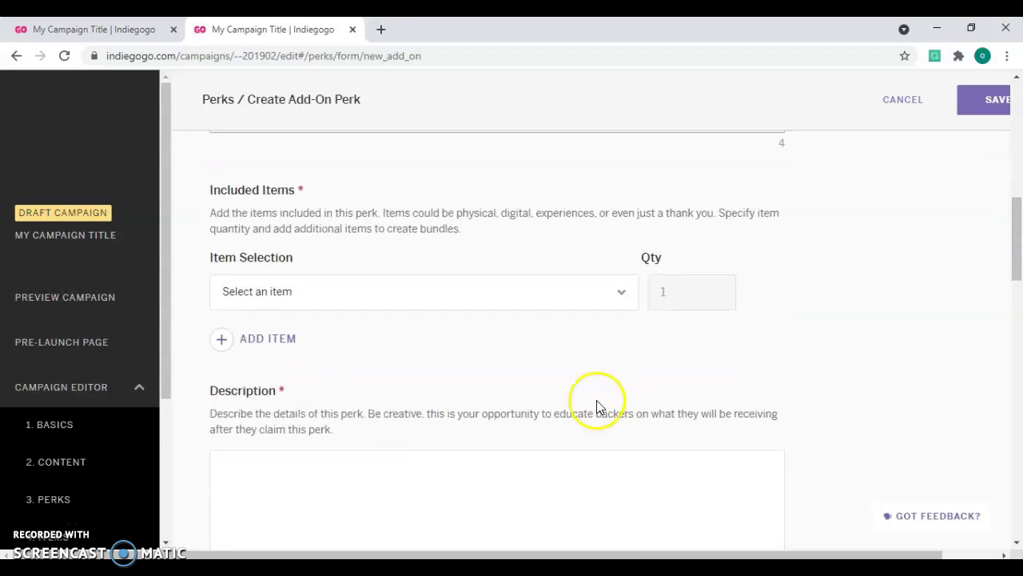
left_click(259, 344)
left_click(527, 343)
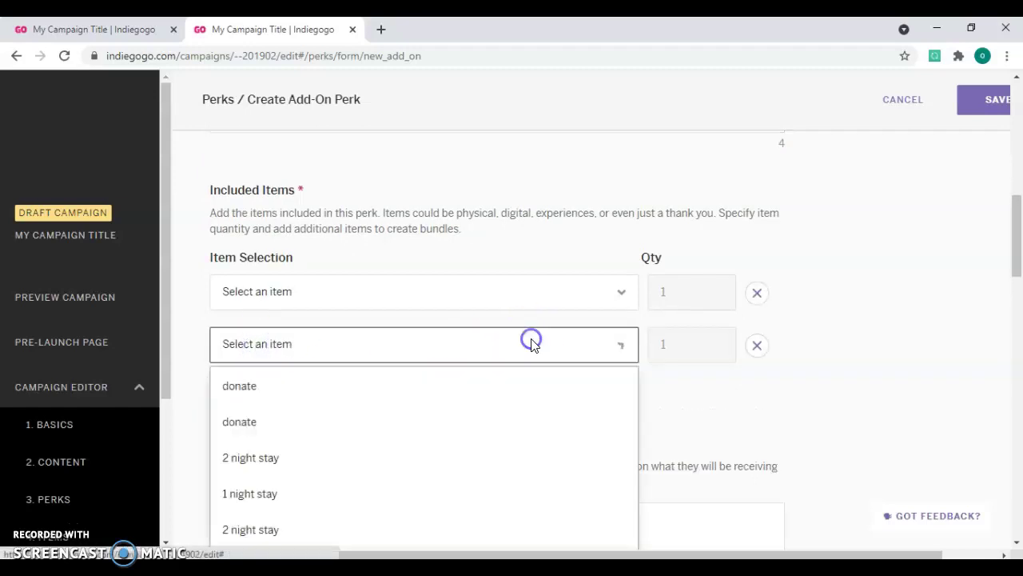
left_click_drag(1019, 250, 1013, 263)
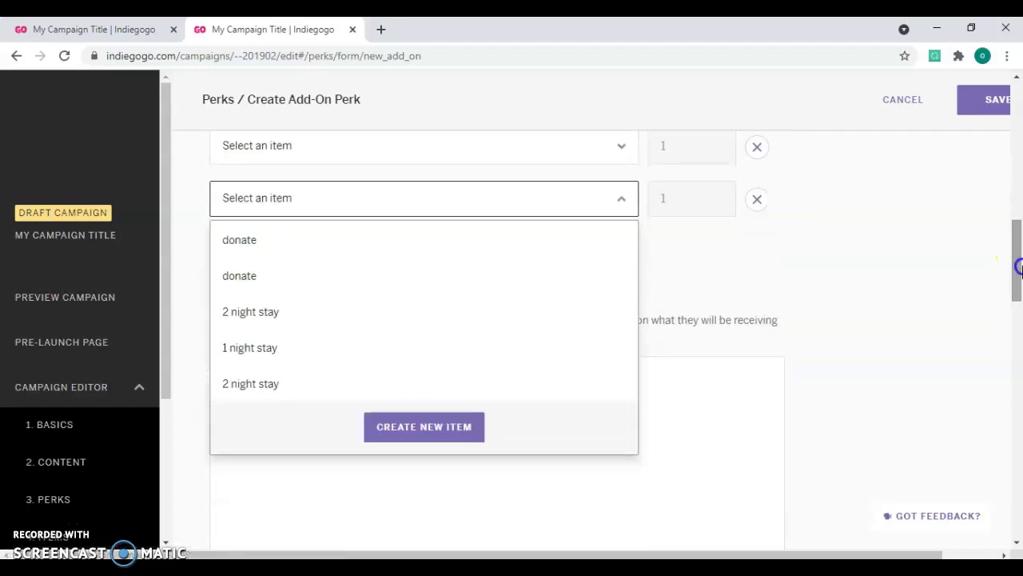
left_click(404, 438)
left_click(314, 292)
type("A Nigh")
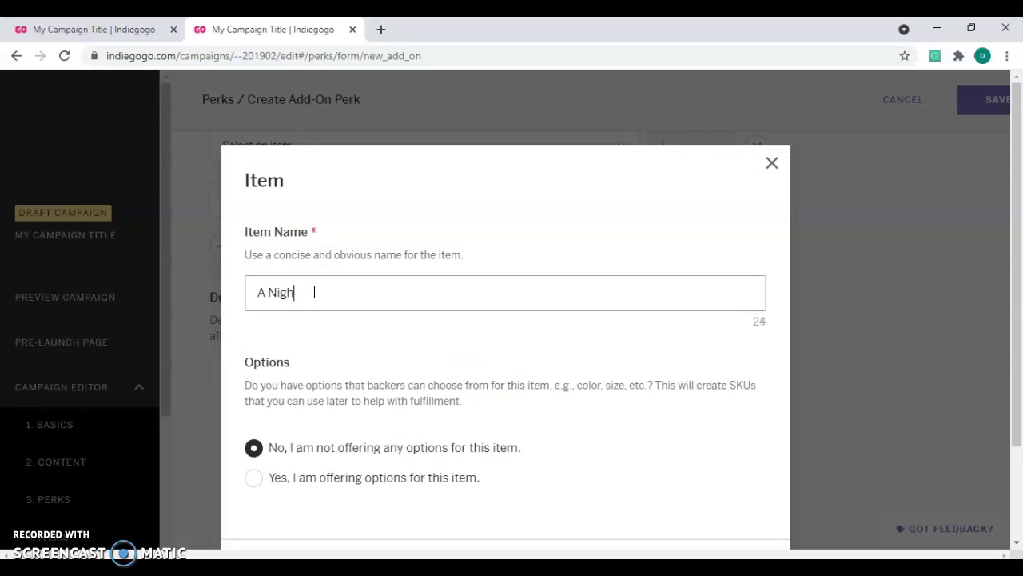
type("t Show")
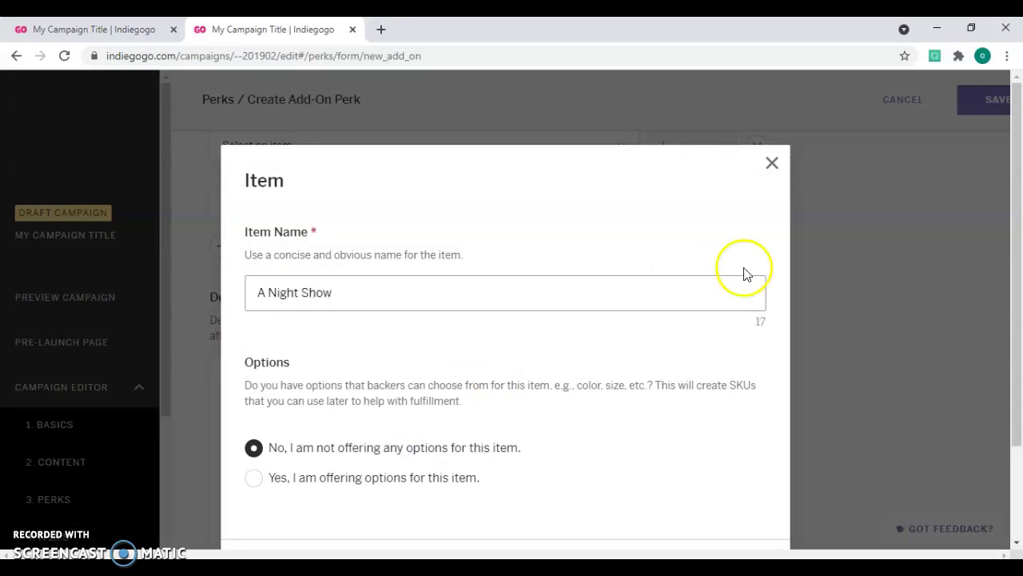
scroll(1019, 330, "down", 1)
scroll(1019, 330, "down", 1)
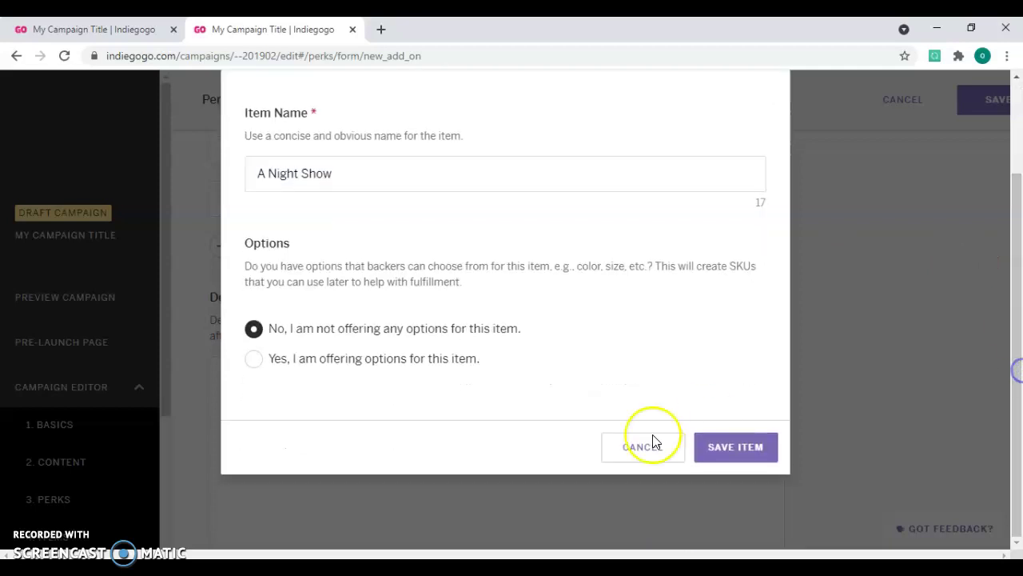
left_click(741, 453)
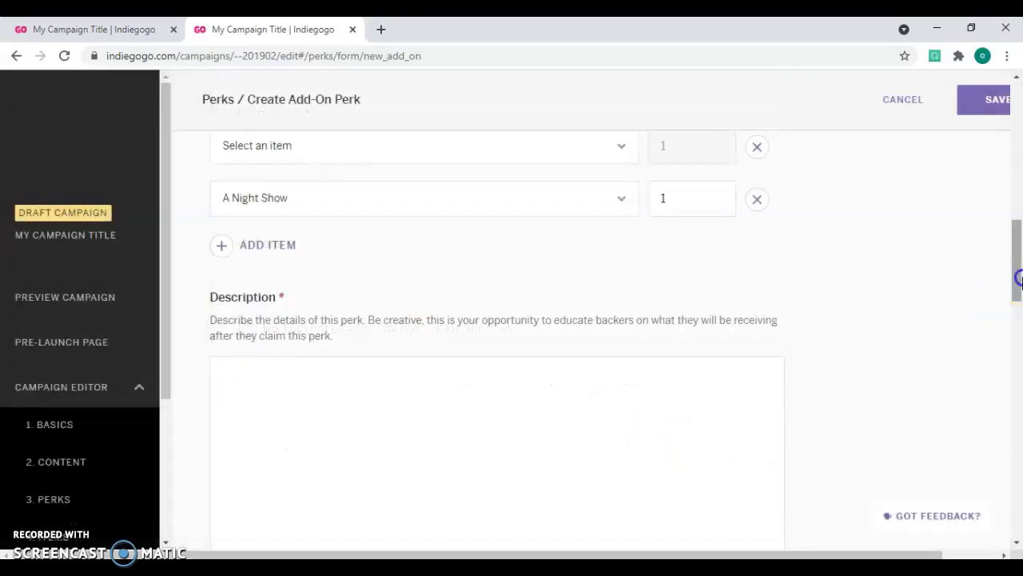
- Write the add-on perk's description as "Donate At least 200$ and get a night show"
left_click_drag(1019, 283, 1020, 298)
left_click(392, 322)
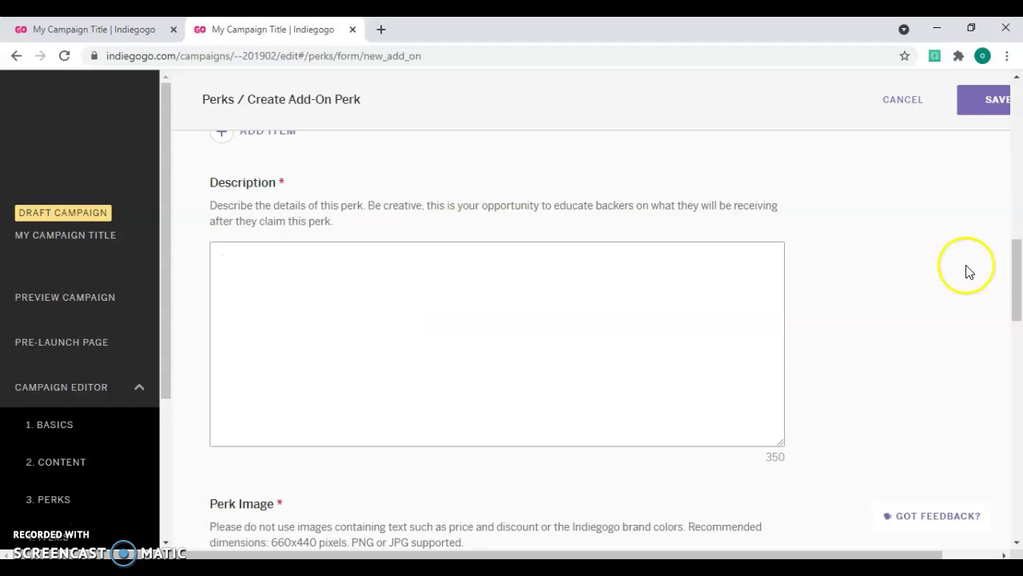
type("Donate ")
type("At ")
type("$")
key("BackSpace")
type("least")
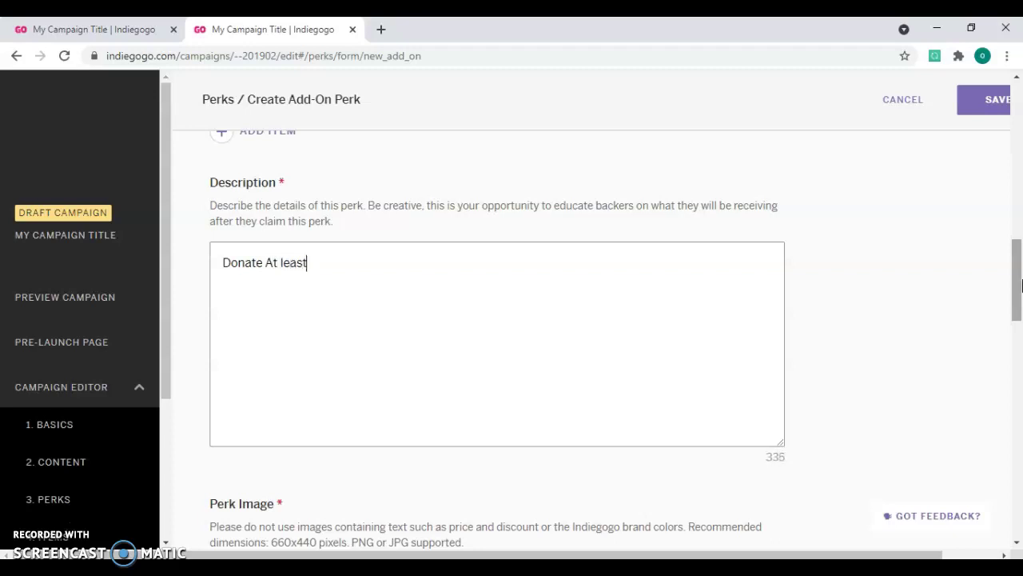
type(" 200$ and ge")
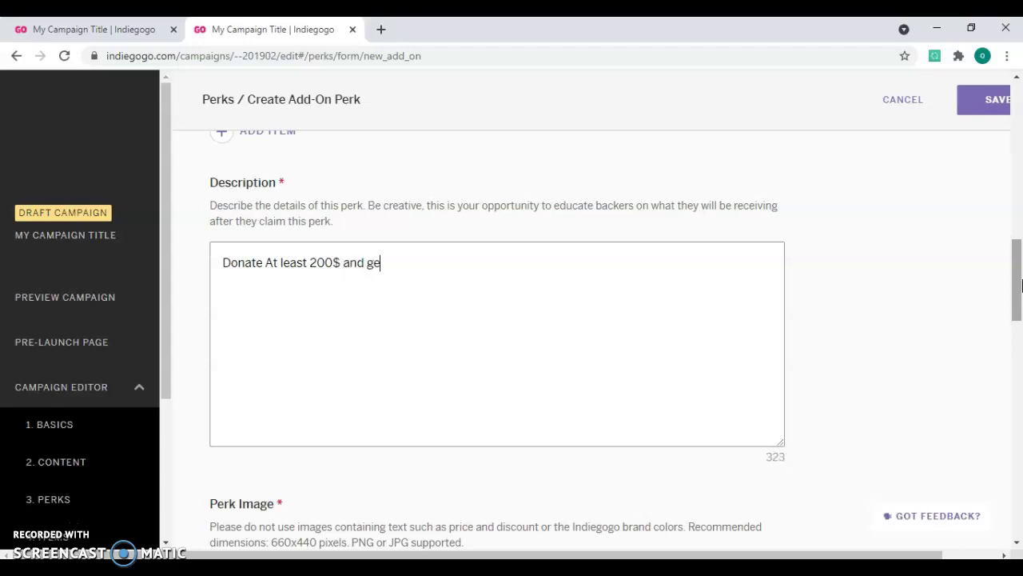
type("t a night shp")
key("BackSpace")
type("w")
key("BackSpace")
type("ow")
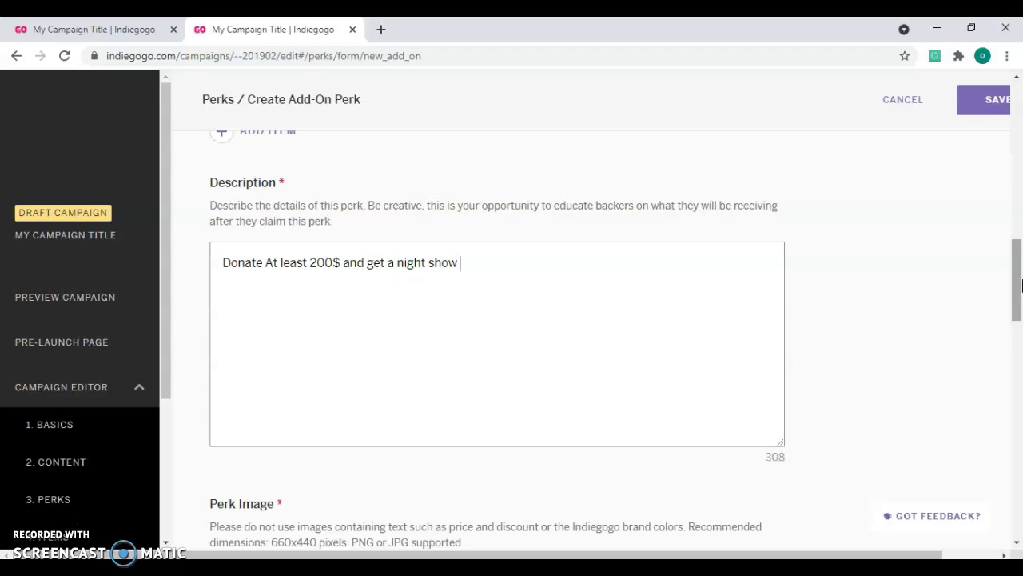
- Set the add-on perk's estimated delivery date to 05 / 2021 and try to save the perk
left_click_drag(1014, 259, 1017, 340)
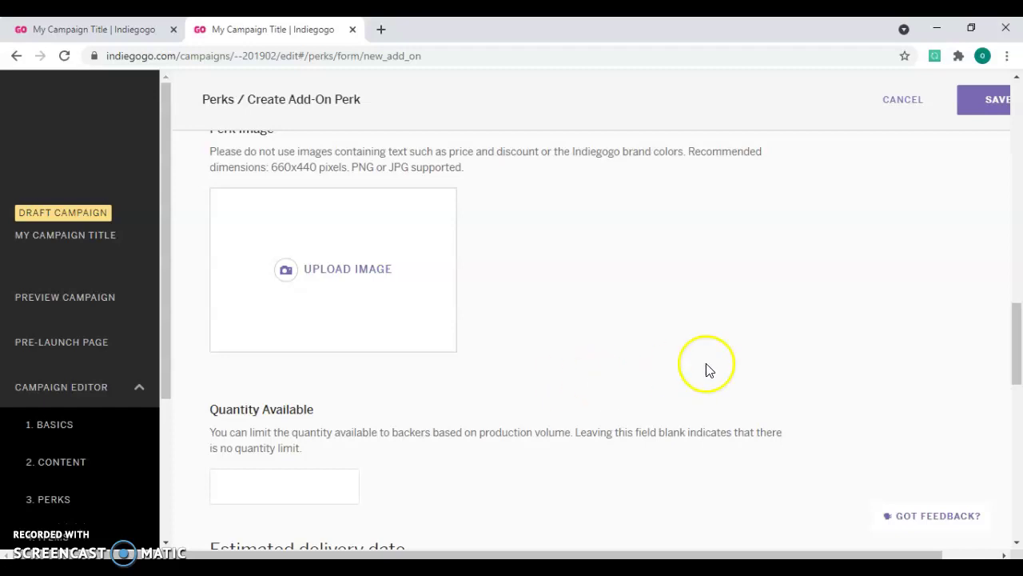
left_click_drag(1014, 320, 1019, 356)
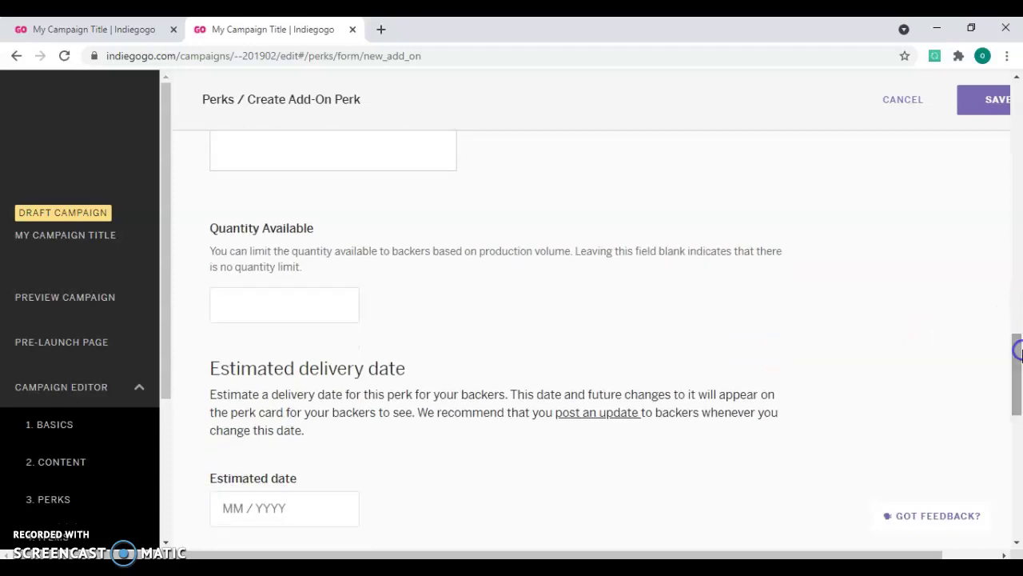
mouse_move(1019, 395)
left_mouse_down()
mouse_move(1019, 377)
mouse_move(1018, 421)
mouse_move(1020, 411)
left_mouse_up()
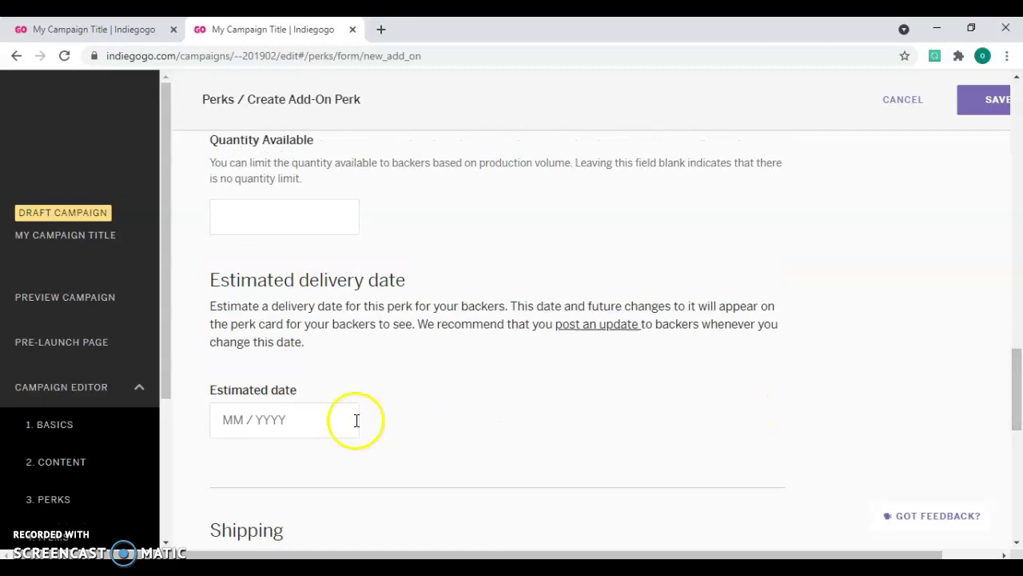
left_click(240, 417)
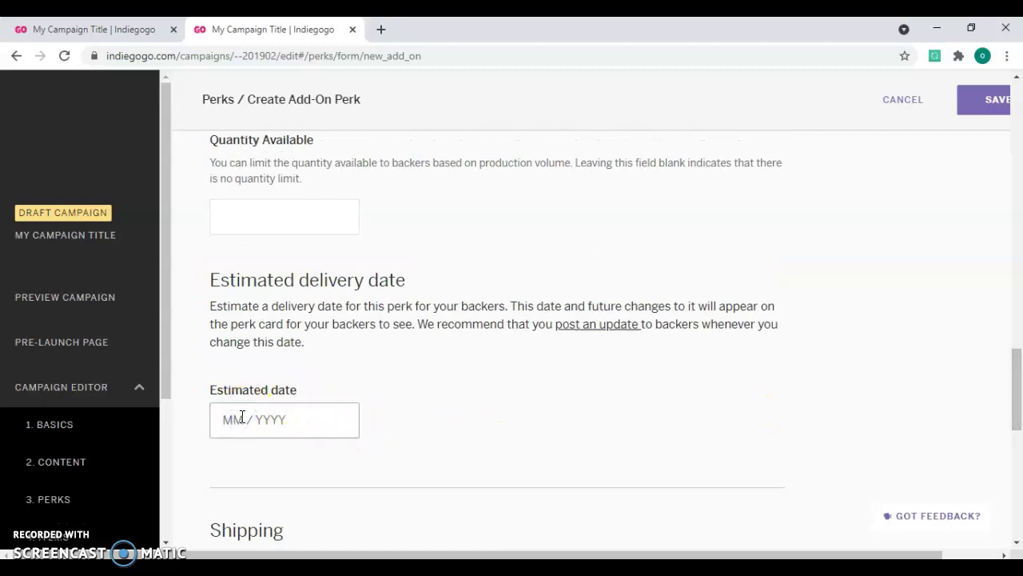
type("05 / 2021")
left_click_drag(1013, 359, 1017, 315)
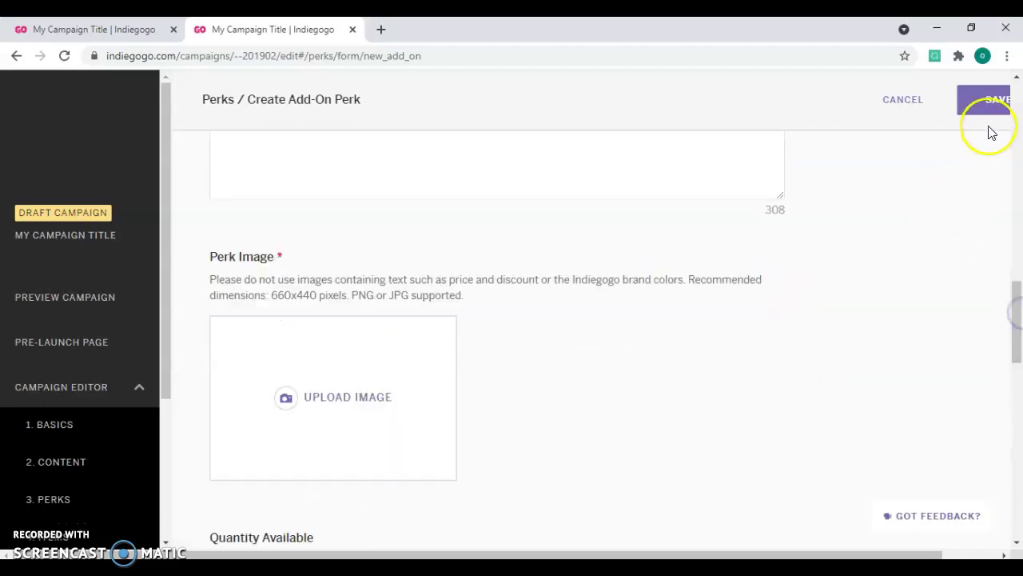
left_click(987, 102)
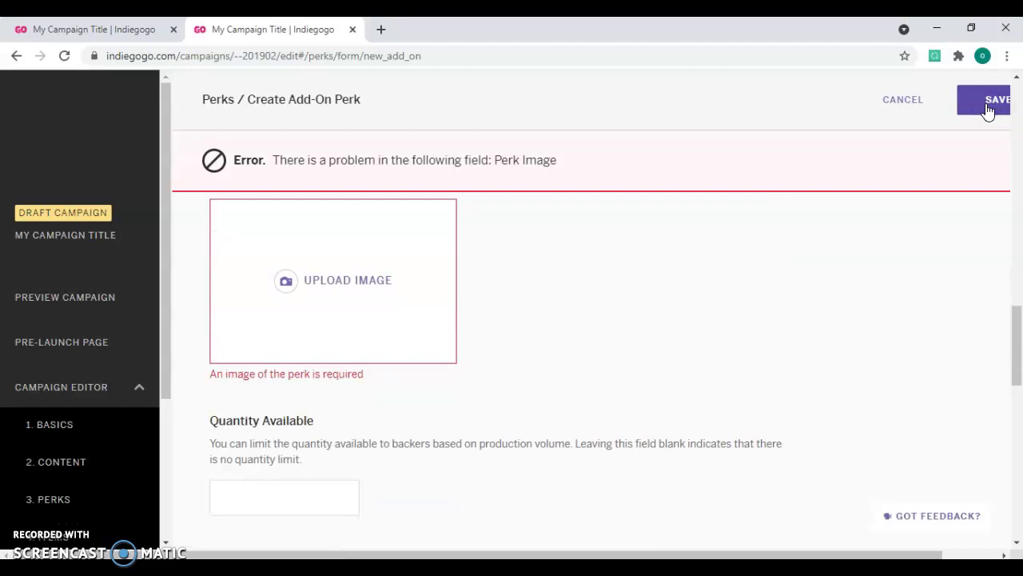
- Upload photo_2021-02-12_12-17-45 from Pictures as the perk image, save the add-on perk and dismiss the add-on introduction
left_click(304, 278)
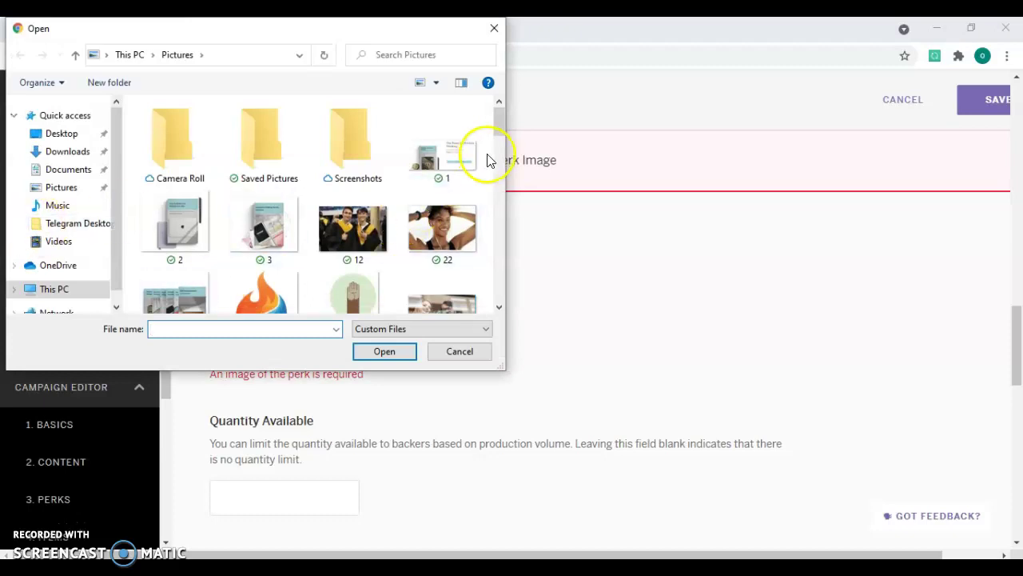
left_click_drag(502, 128, 497, 234)
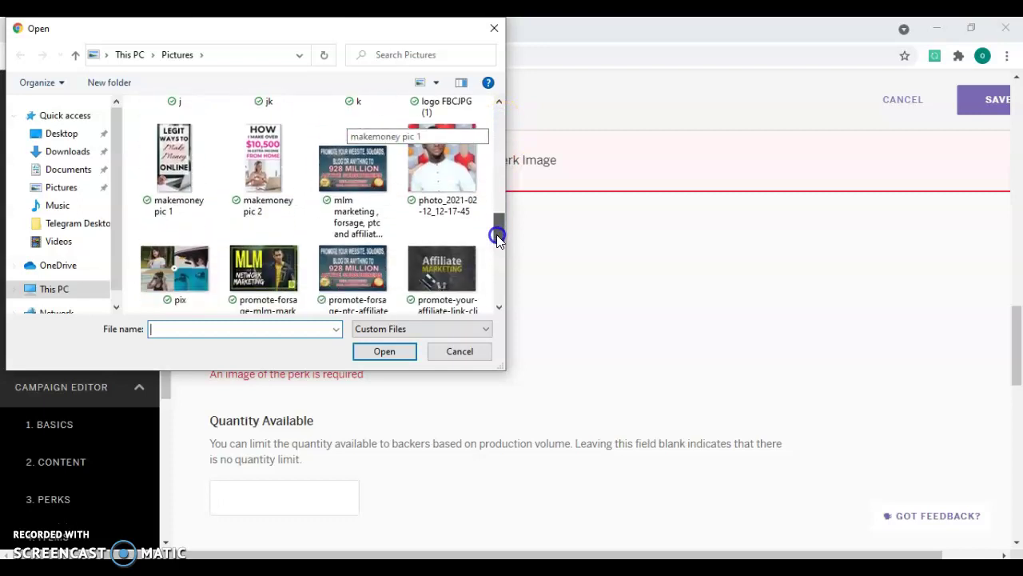
left_click(463, 183)
left_click(385, 355)
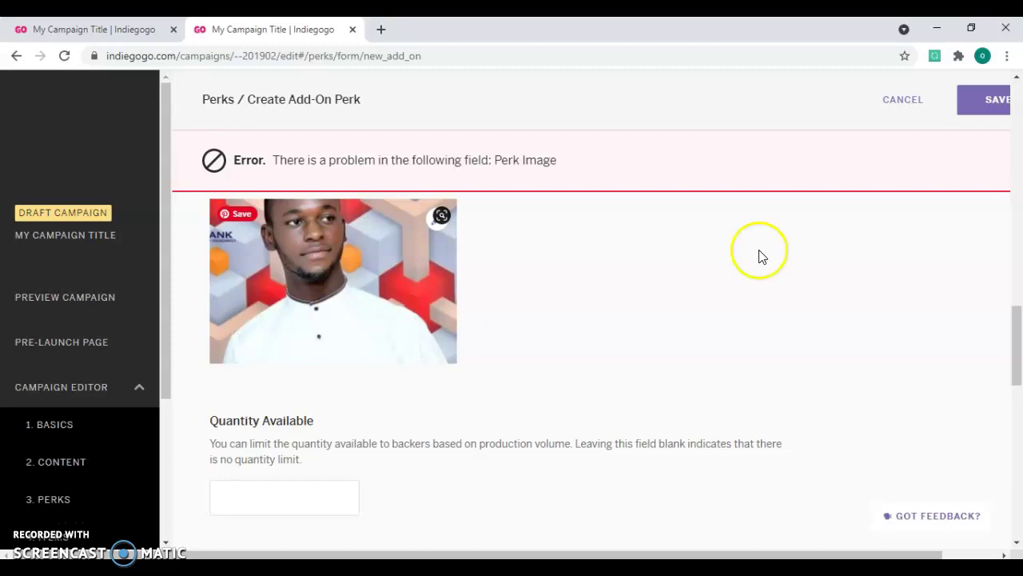
left_click(991, 99)
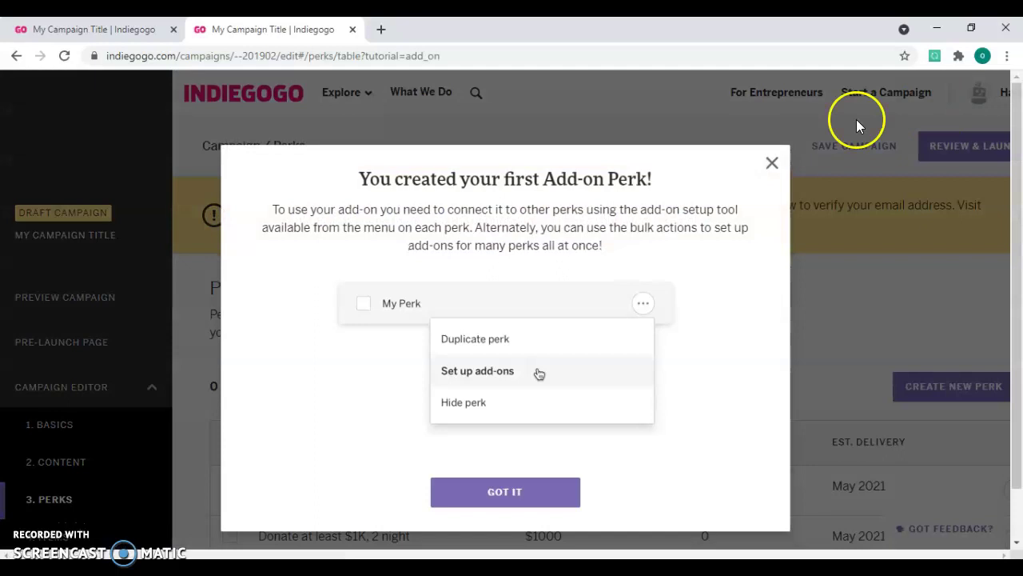
left_click(507, 489)
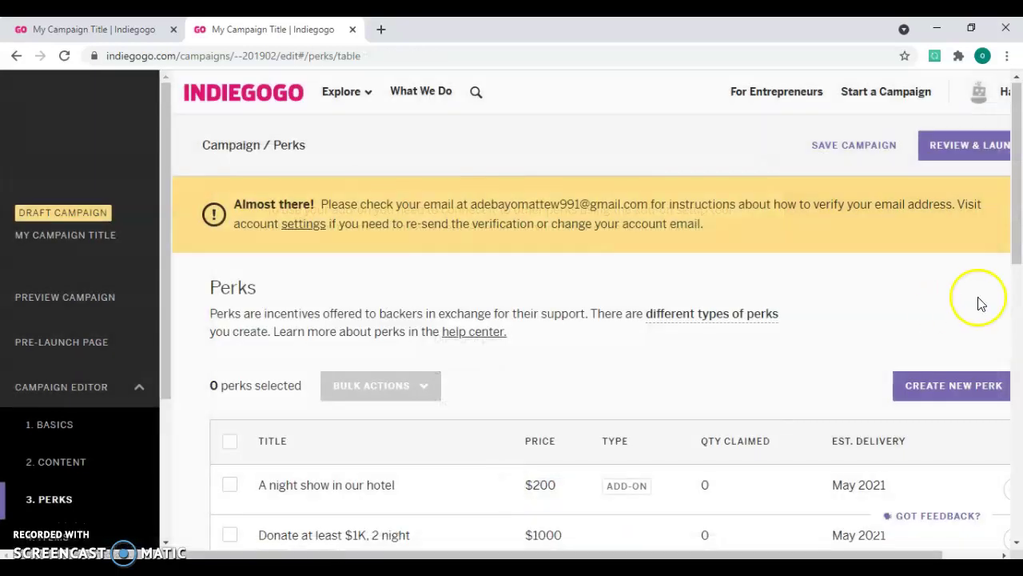
- Select both the "A night show in our hotel" add-on and the "Donate at least $1K, 2 night" perk in the perks list
left_click_drag(1017, 196, 1020, 226)
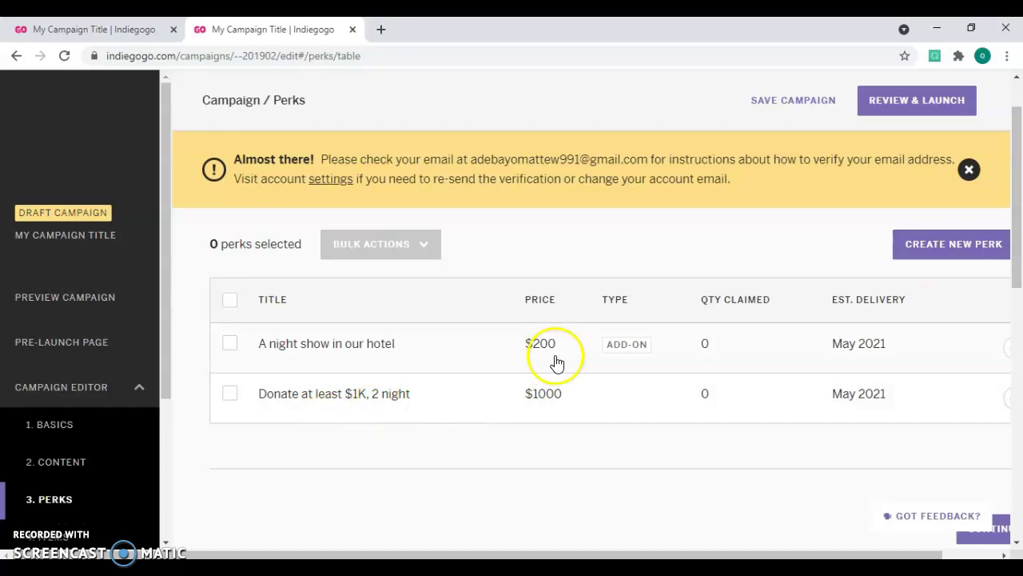
left_click(622, 354)
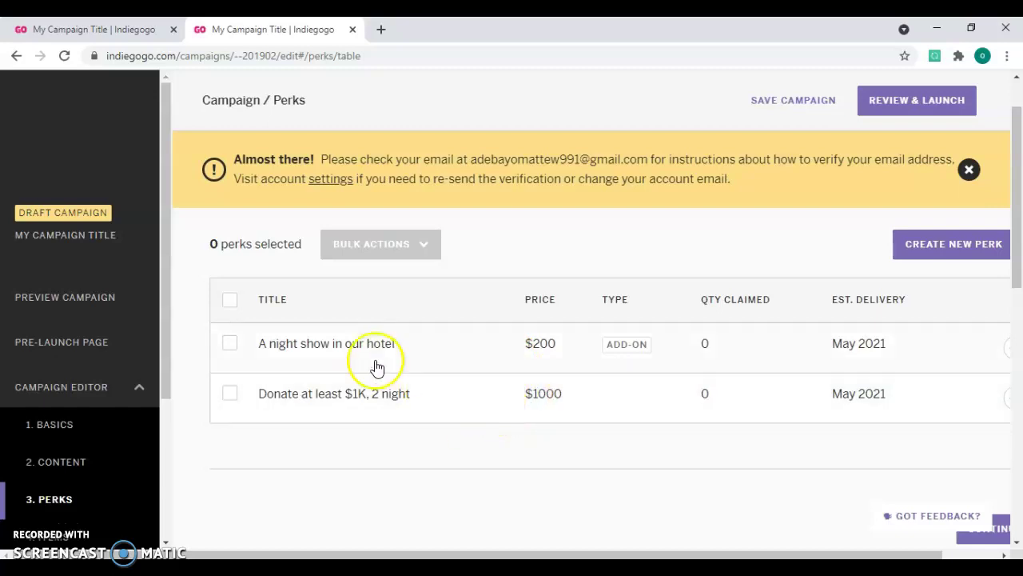
left_click(230, 345)
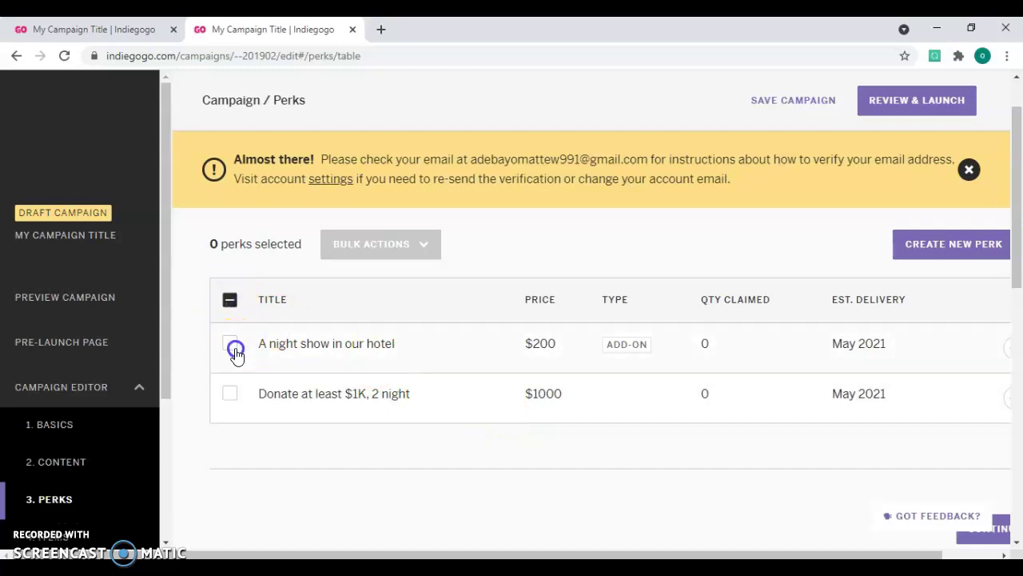
left_click(230, 392)
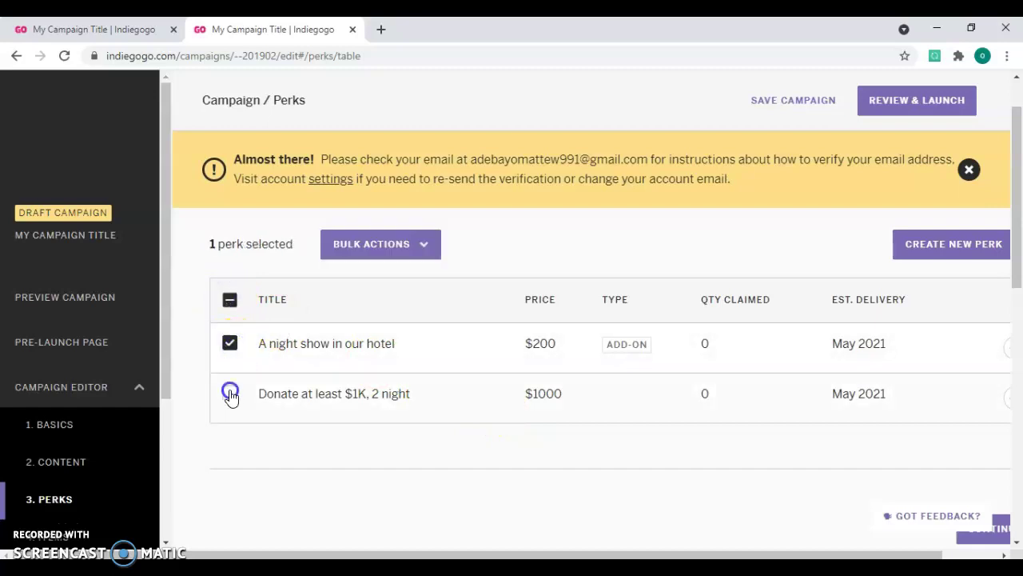
- Set up "A night show in our hotel" as the add-on for the selected perks and expand the $1000 perk's add-on list
left_click(380, 250)
left_click(387, 281)
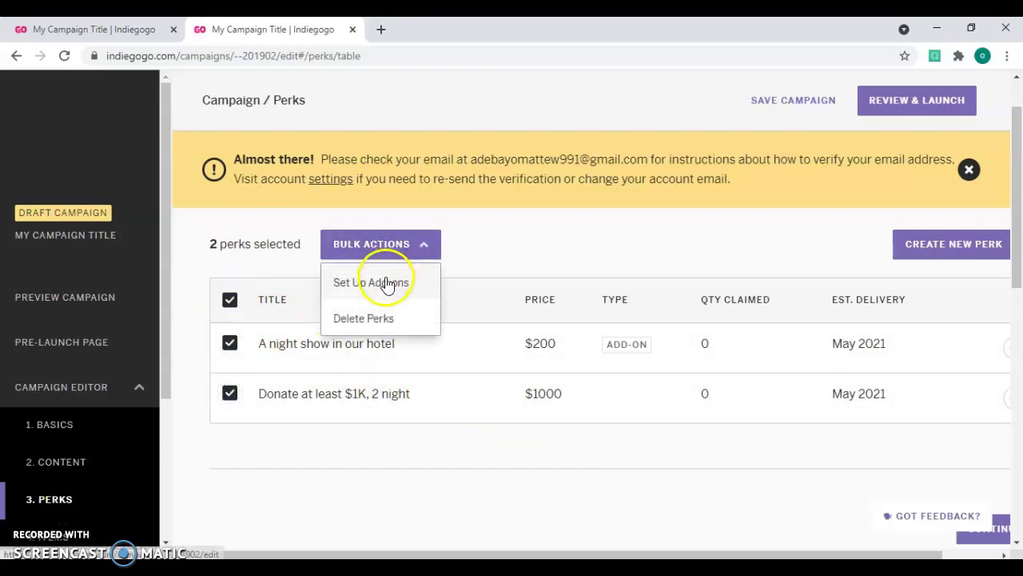
left_click(722, 502)
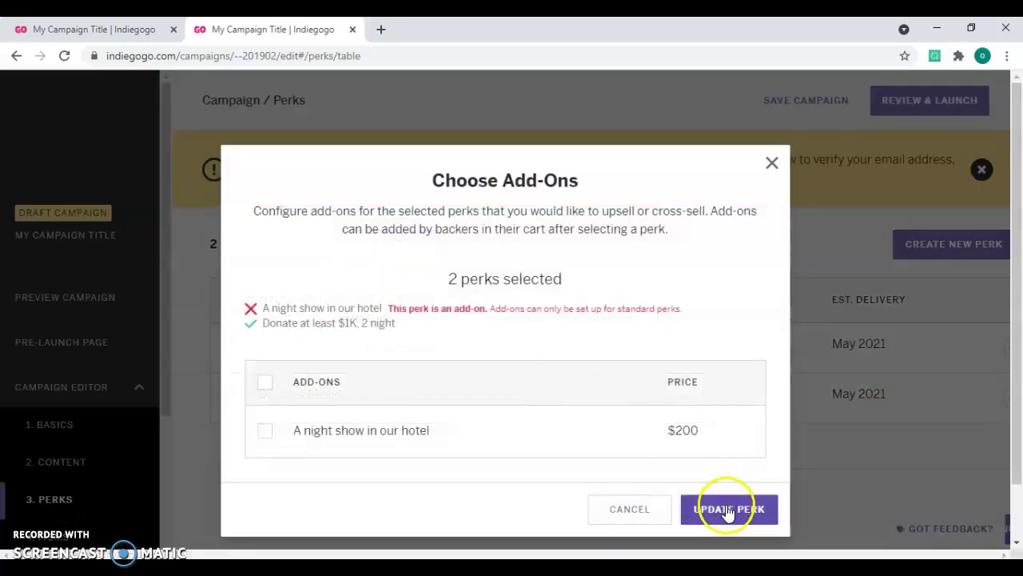
left_click(265, 432)
left_click(726, 502)
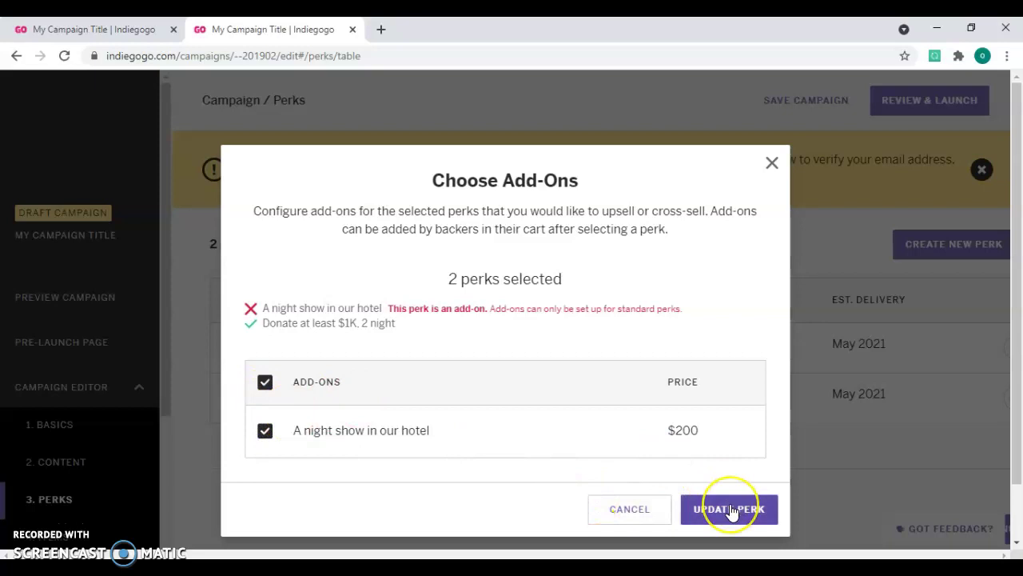
left_click(730, 510)
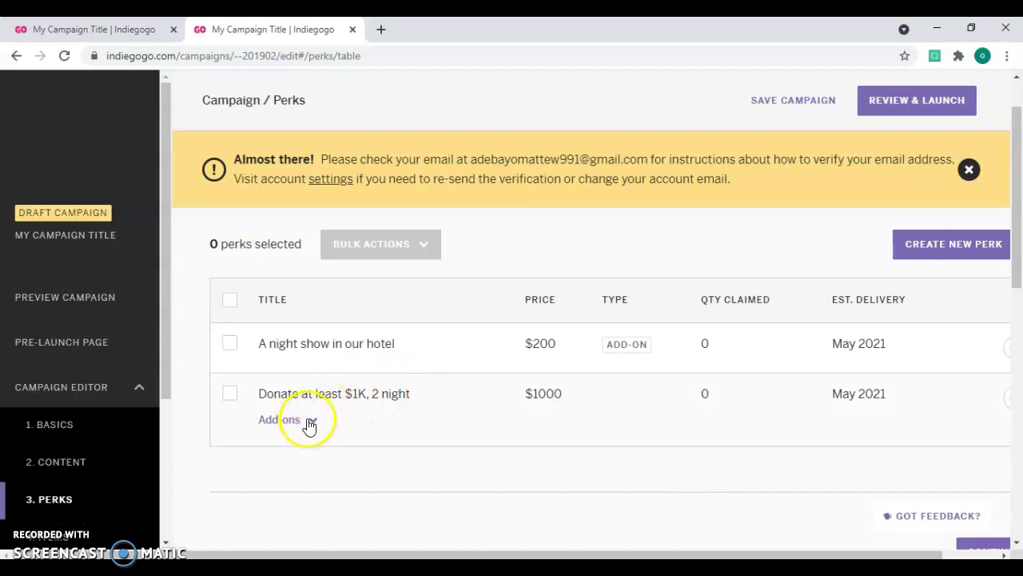
left_click(309, 420)
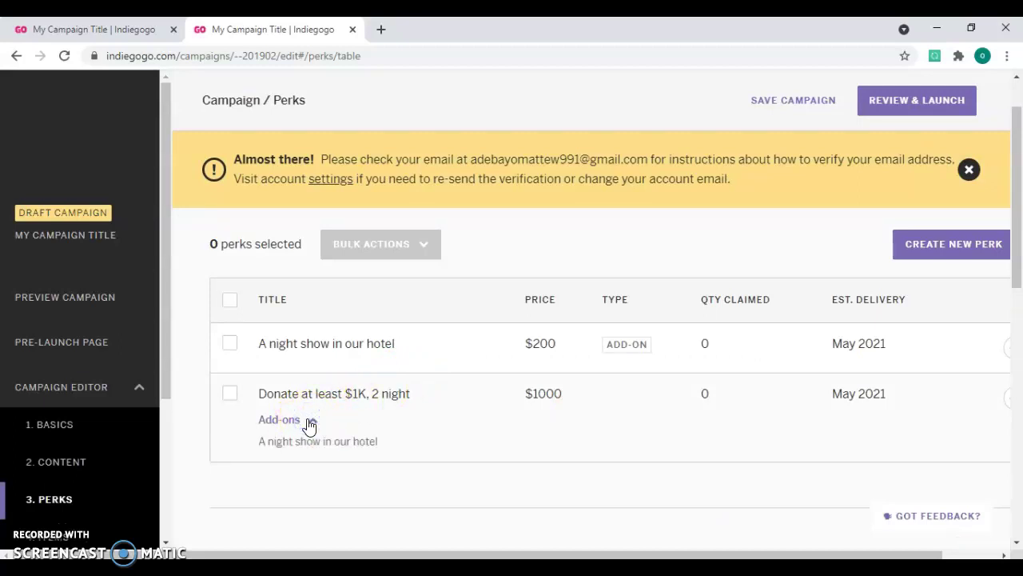
- Save the campaign and open its preview in a new browser tab
left_click(832, 102)
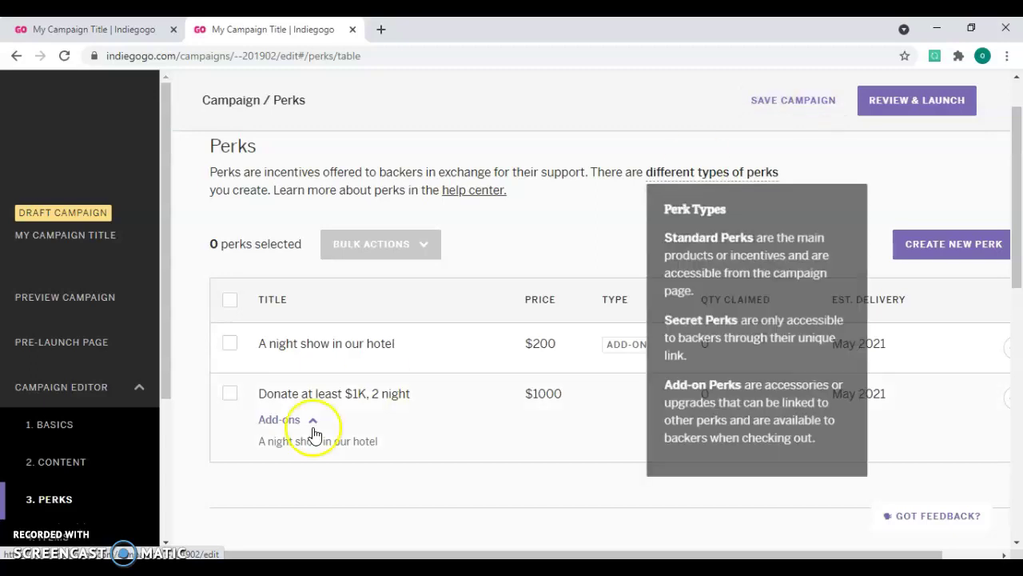
right_click(68, 289)
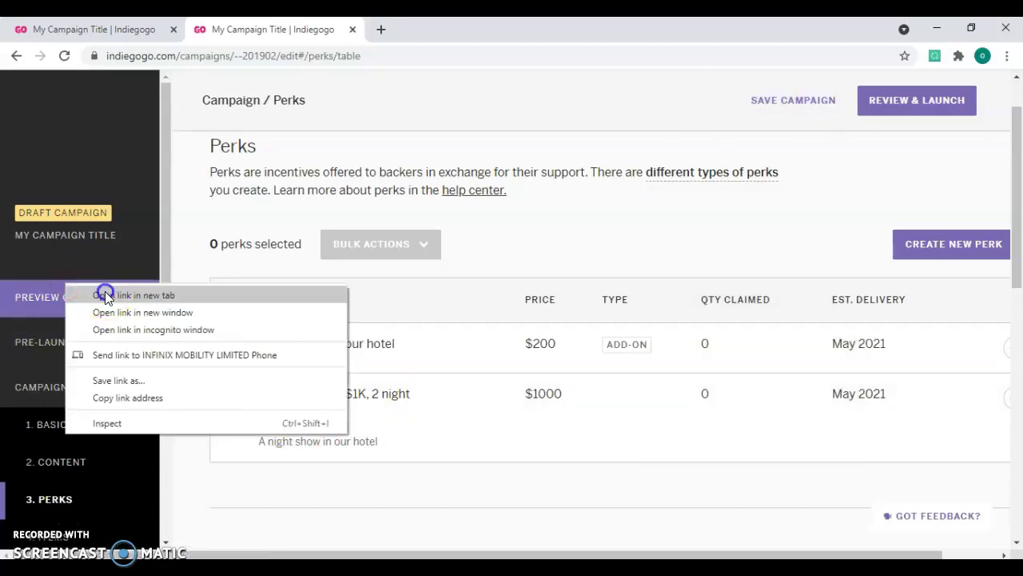
left_click(104, 295)
left_click(432, 29)
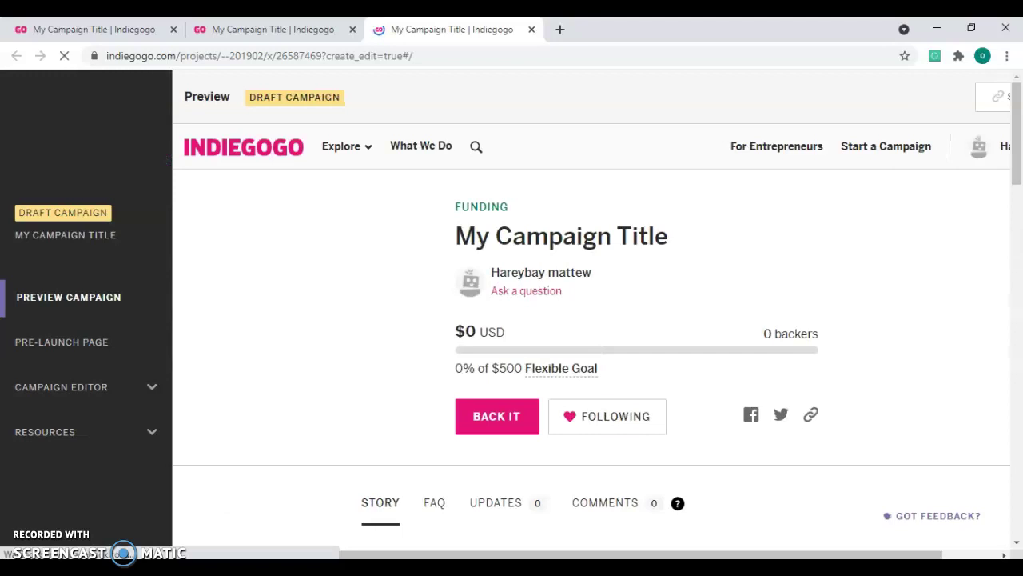
- Expand the "Donate at least $1K, 2 night" perk in the campaign preview and choose to get it
left_click_drag(1019, 119, 1016, 230)
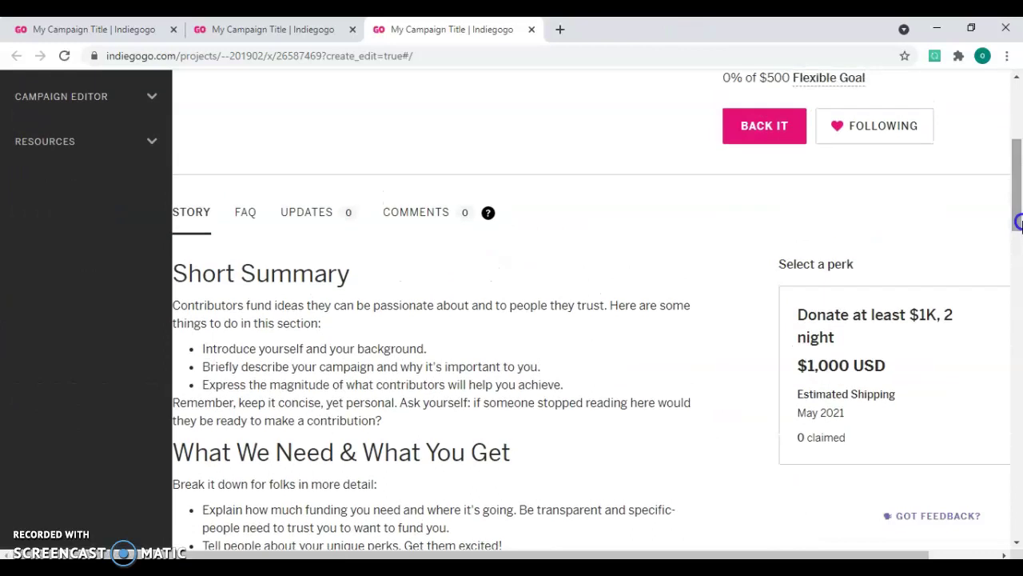
left_click(900, 360)
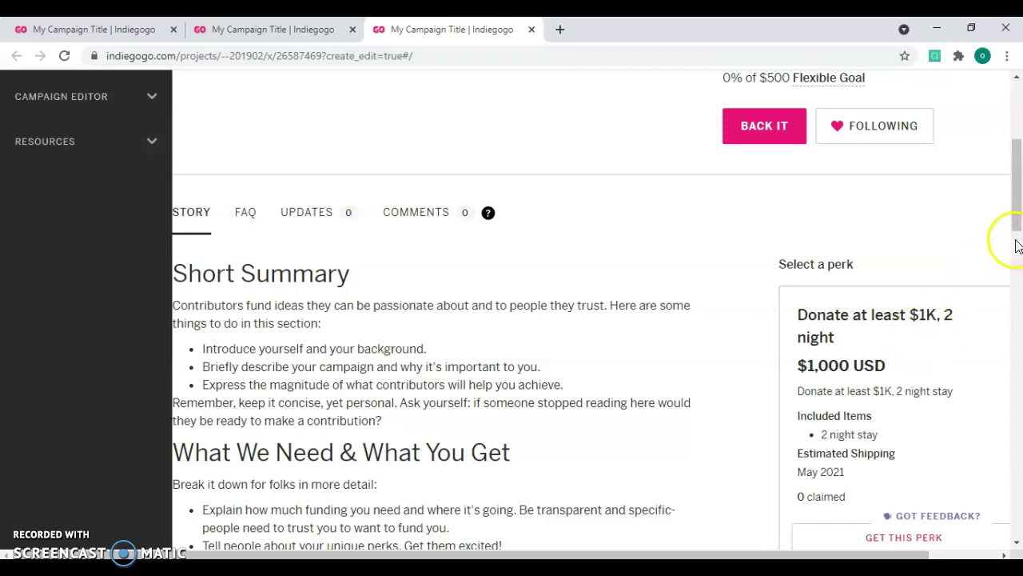
left_click(1019, 206)
left_click_drag(1019, 207, 1021, 219)
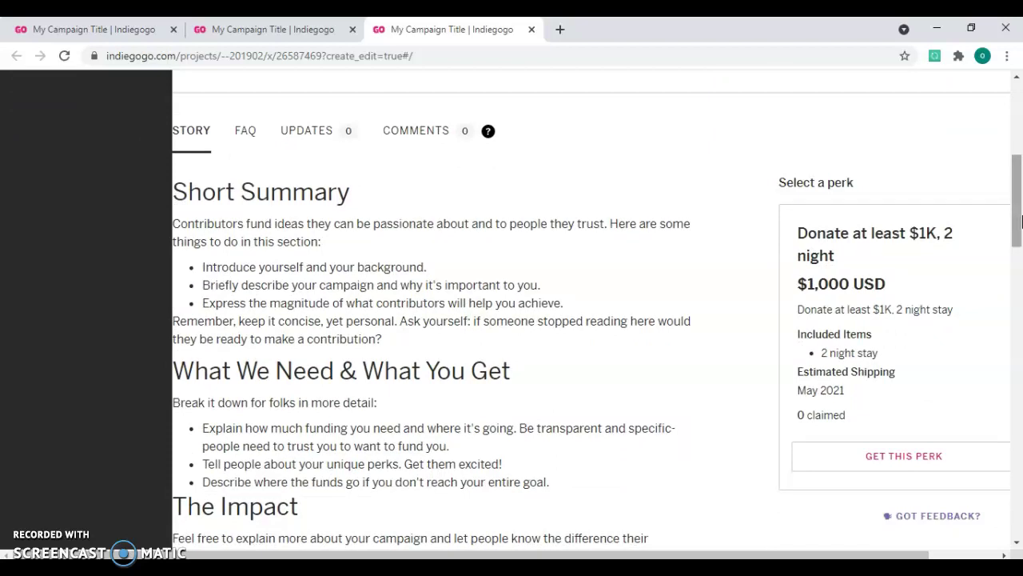
left_click_drag(1020, 220, 1021, 232)
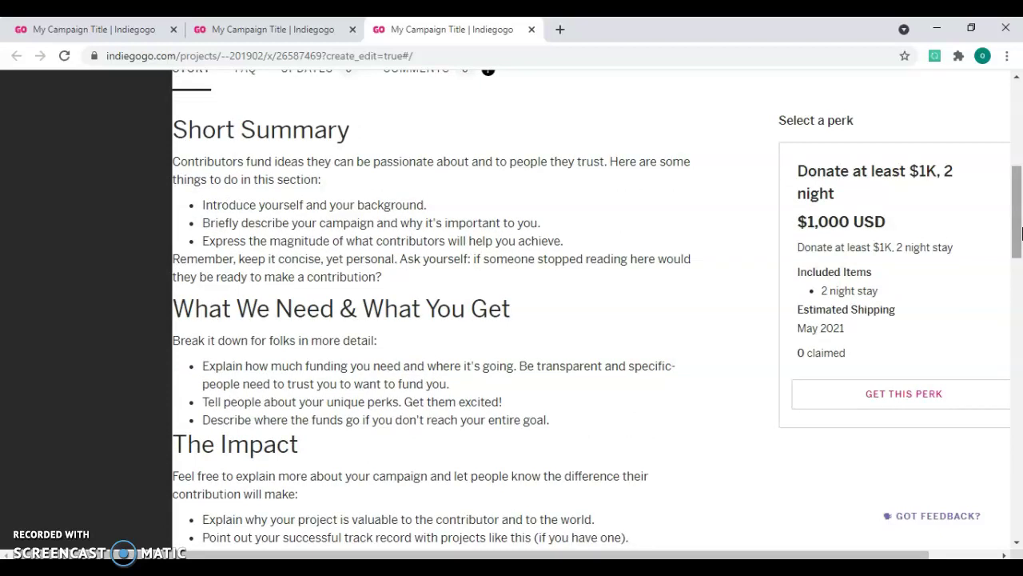
left_click(901, 394)
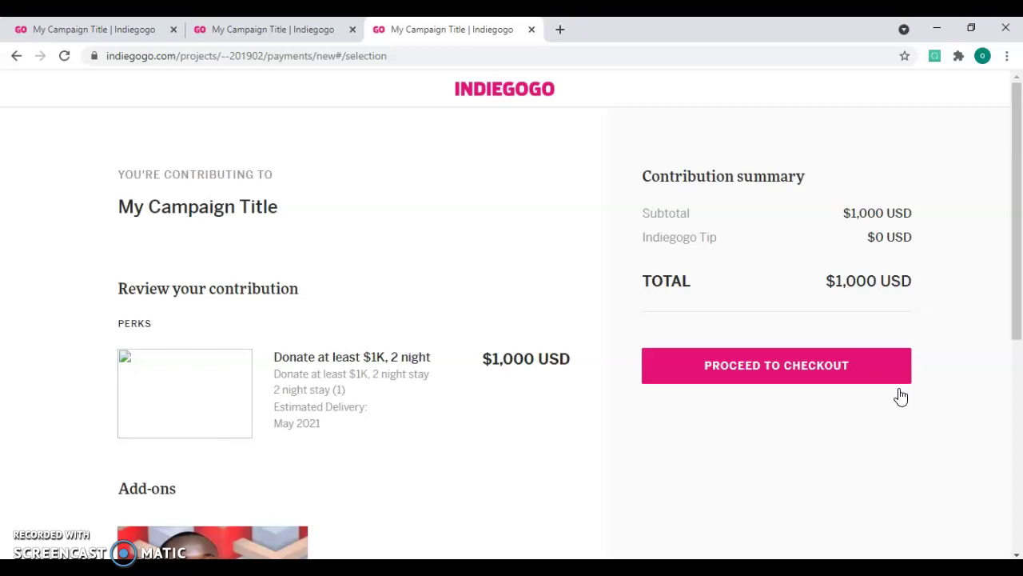
- Add the "A night show in our hotel" add-on to the contribution and review the contribution summary
left_click(1019, 321)
right_click(1019, 321)
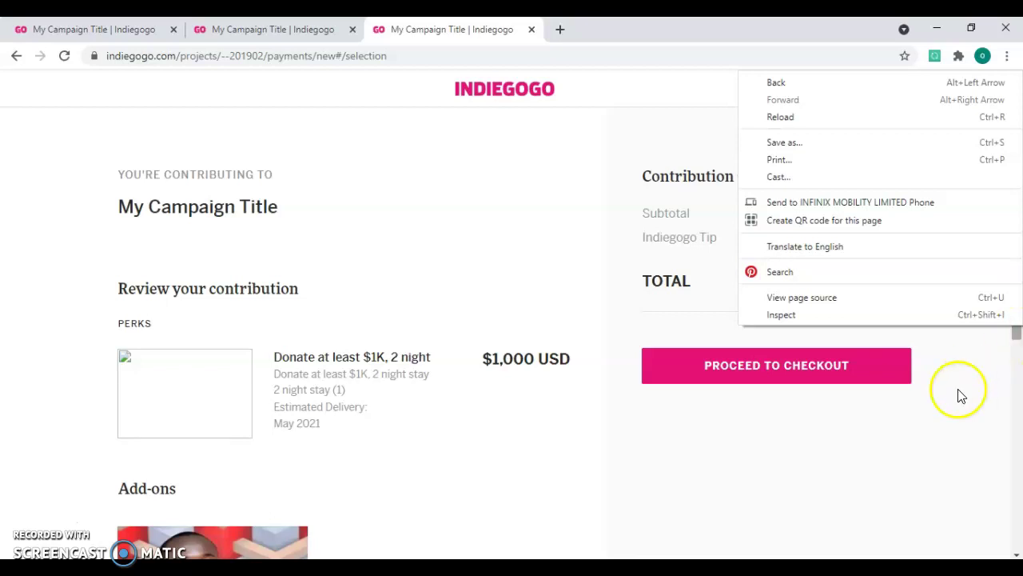
left_click_drag(1017, 375, 1013, 294)
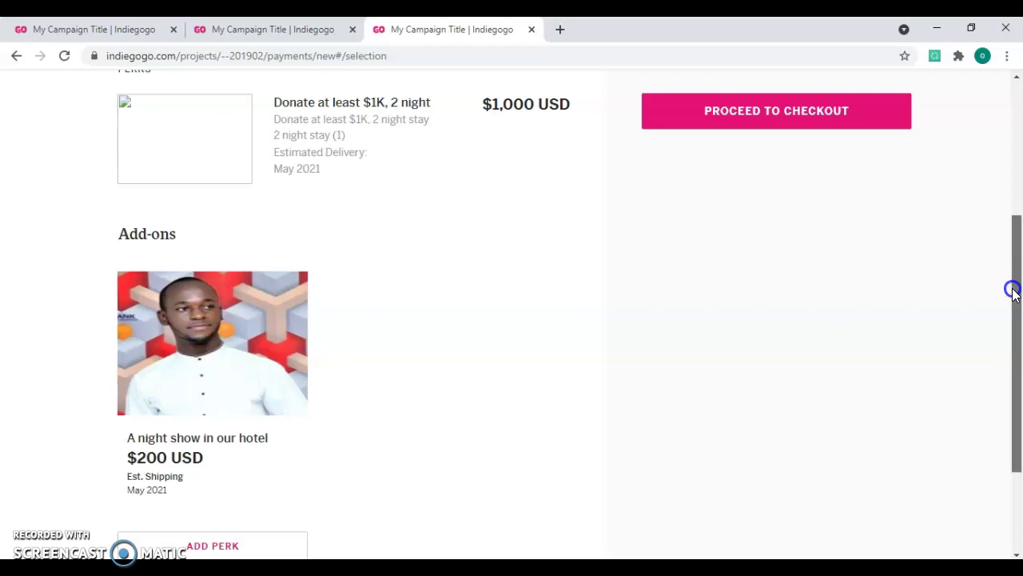
mouse_move(1013, 293)
left_mouse_down()
mouse_move(1019, 211)
mouse_move(1014, 296)
left_mouse_up()
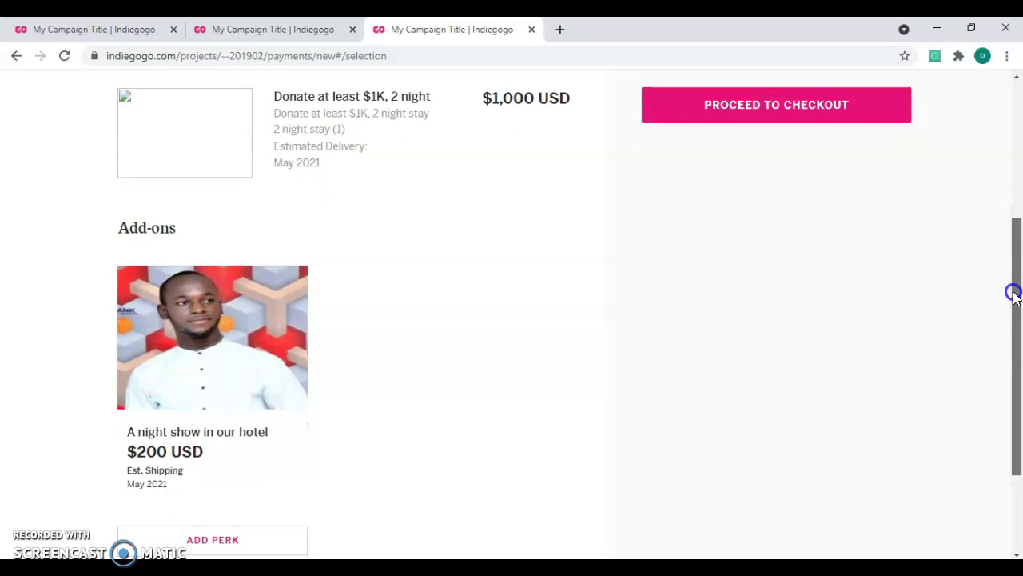
left_click_drag(1014, 296, 1013, 294)
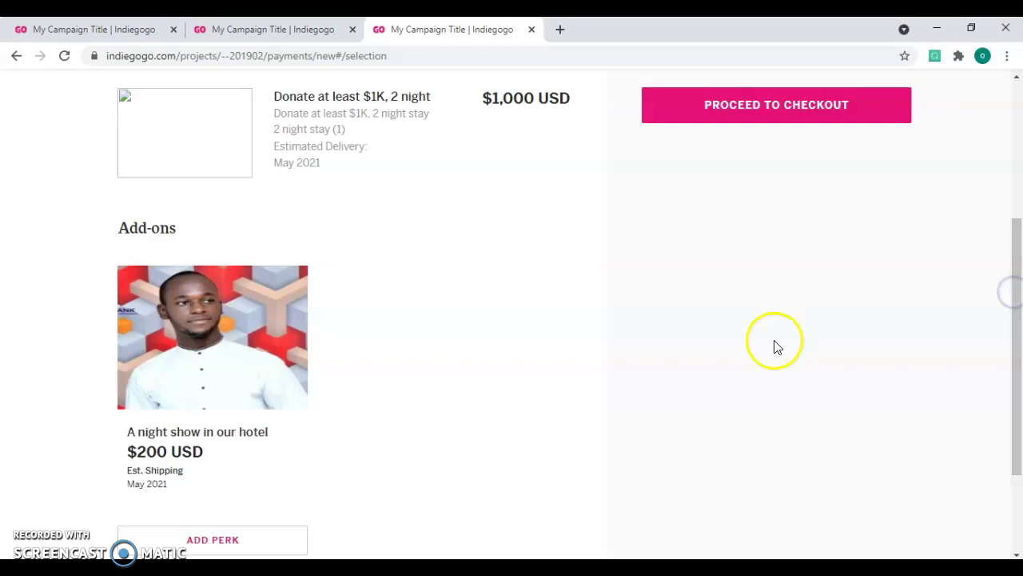
left_click(239, 542)
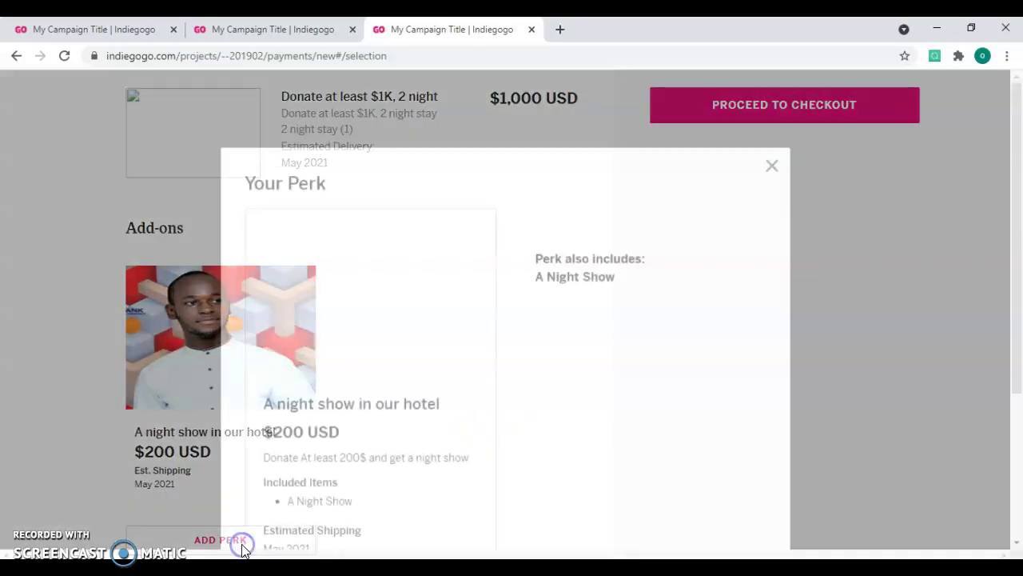
left_click_drag(1020, 232, 1019, 359)
left_click(722, 477)
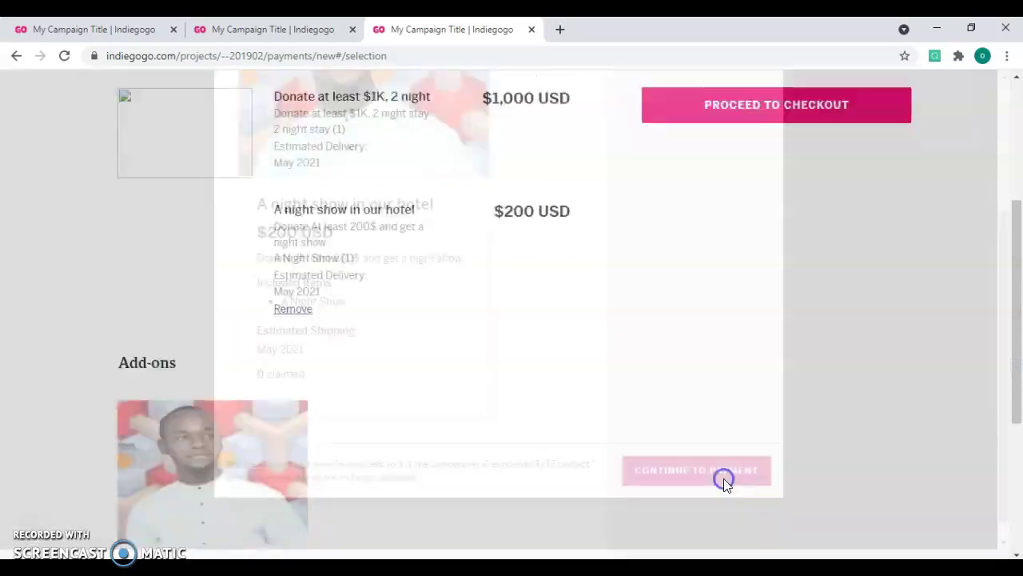
left_click_drag(1020, 275, 1019, 164)
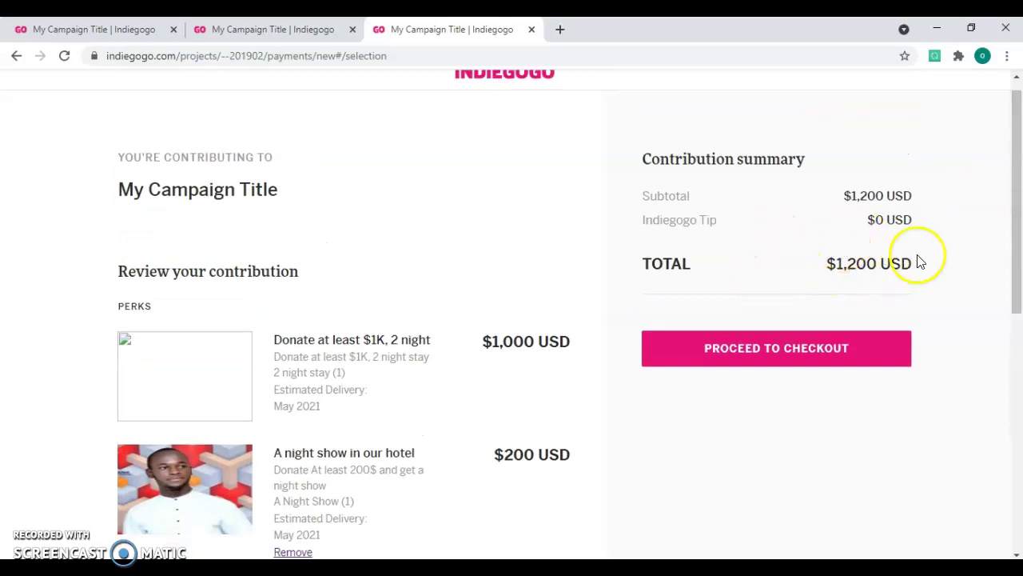